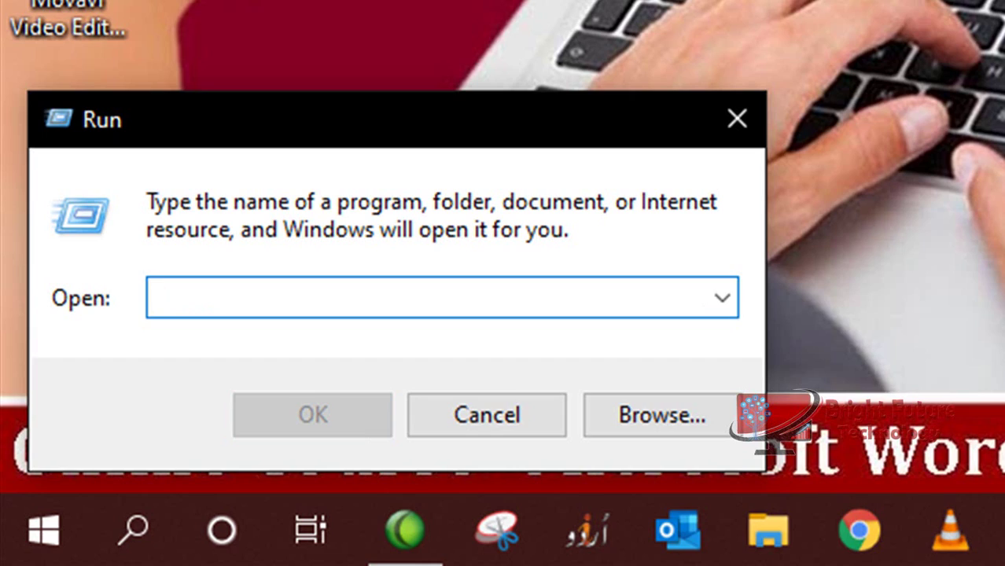
- Launch Microsoft Word by running the Winword command
text(Winword)
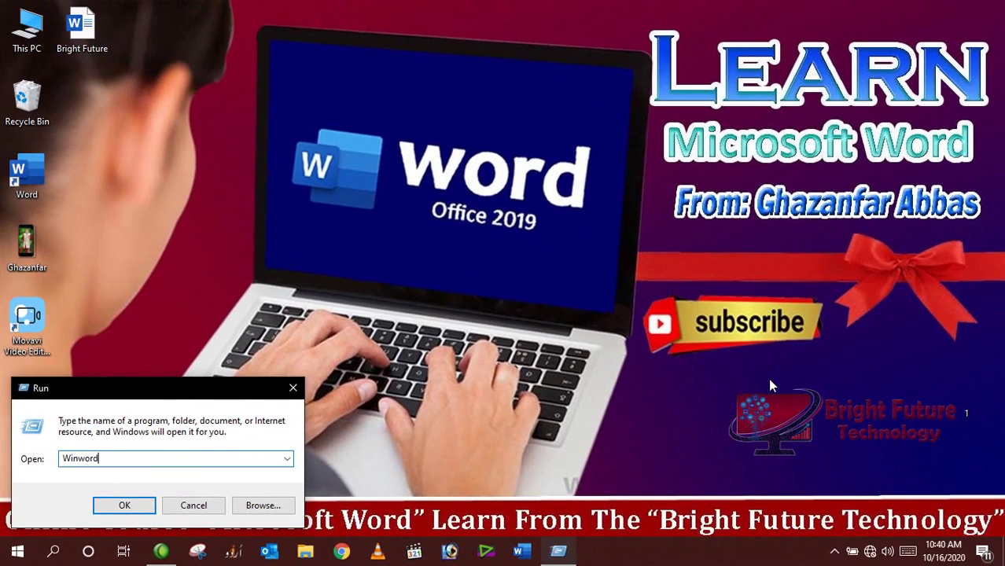
key(Return)
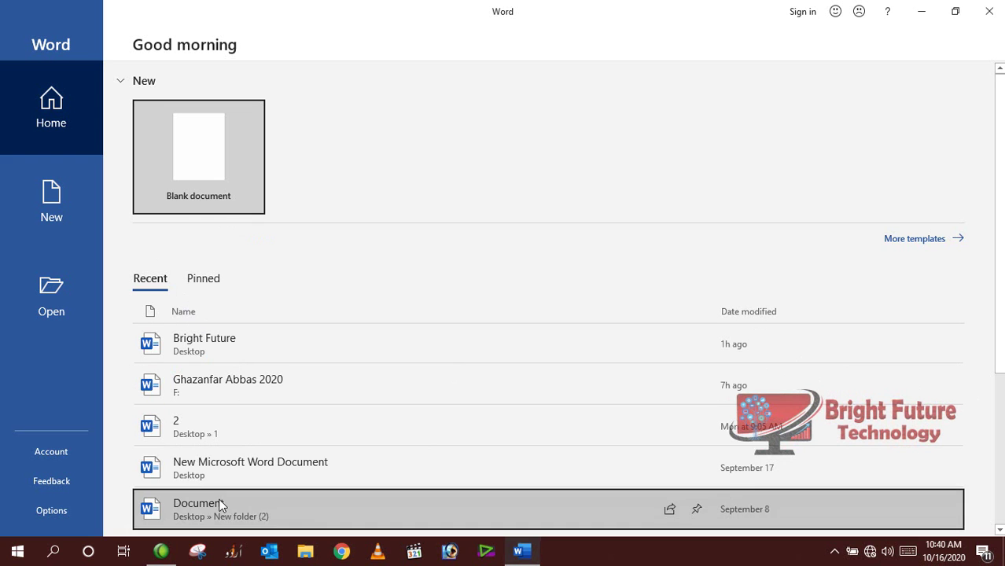
- Browse the available document templates and the recent files, and create a blank document
click(65, 206)
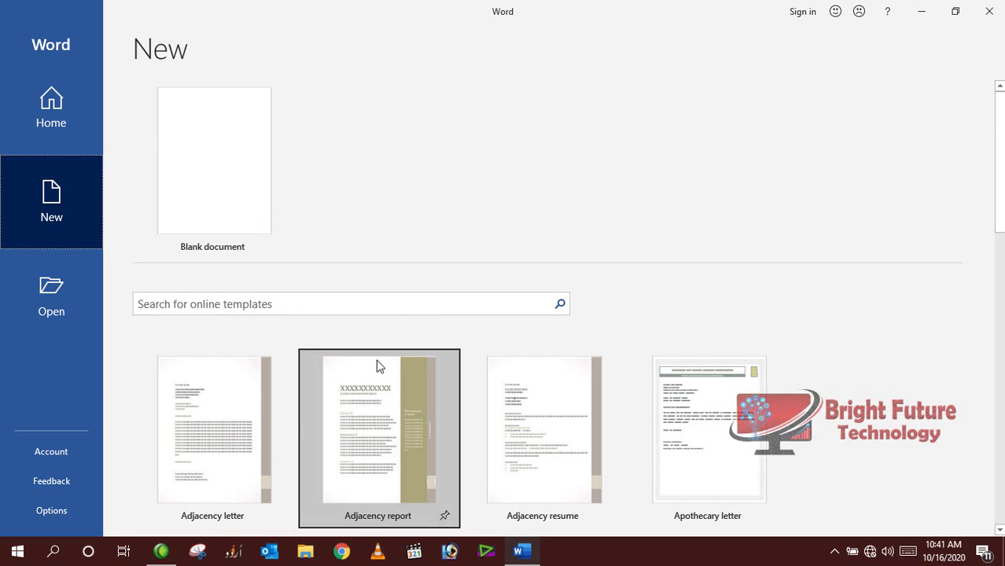
scroll(377, 365, down, 3)
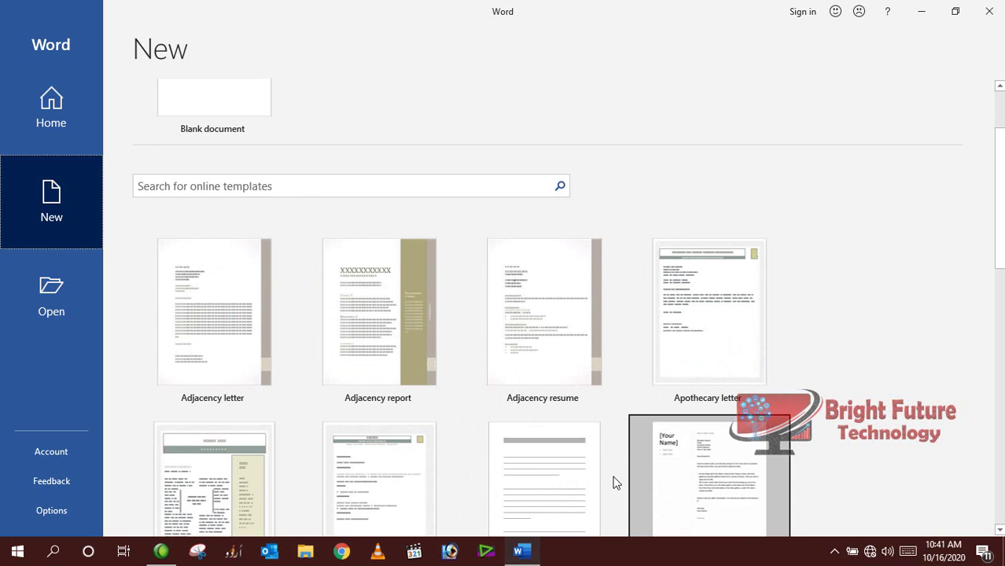
scroll(498, 405, down, 1)
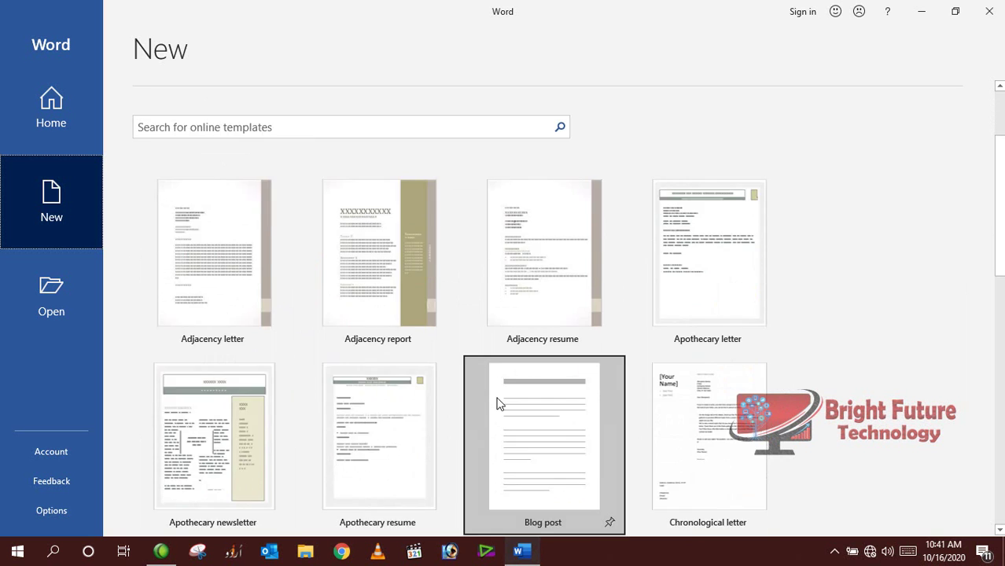
scroll(480, 452, up, 4)
click(45, 304)
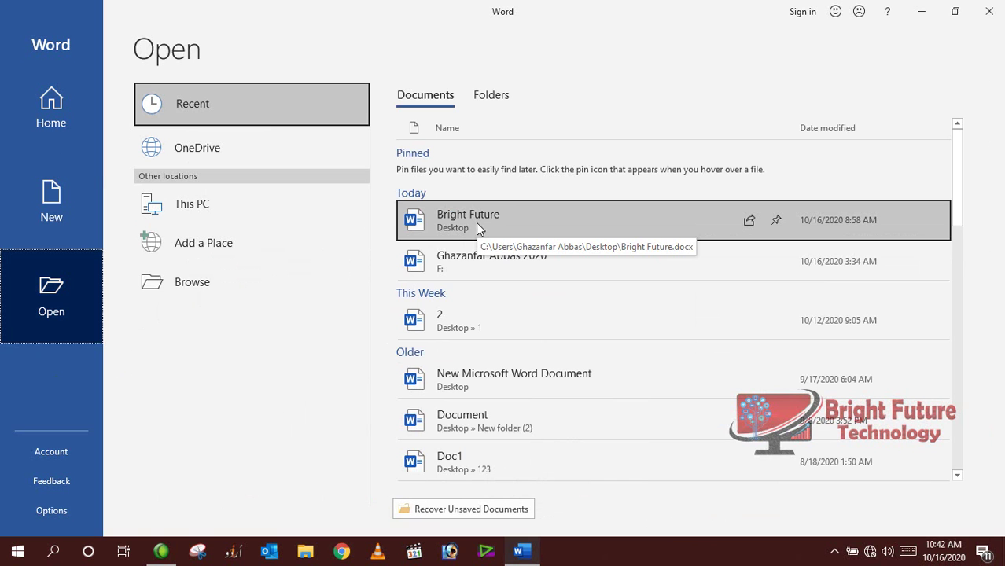
click(50, 97)
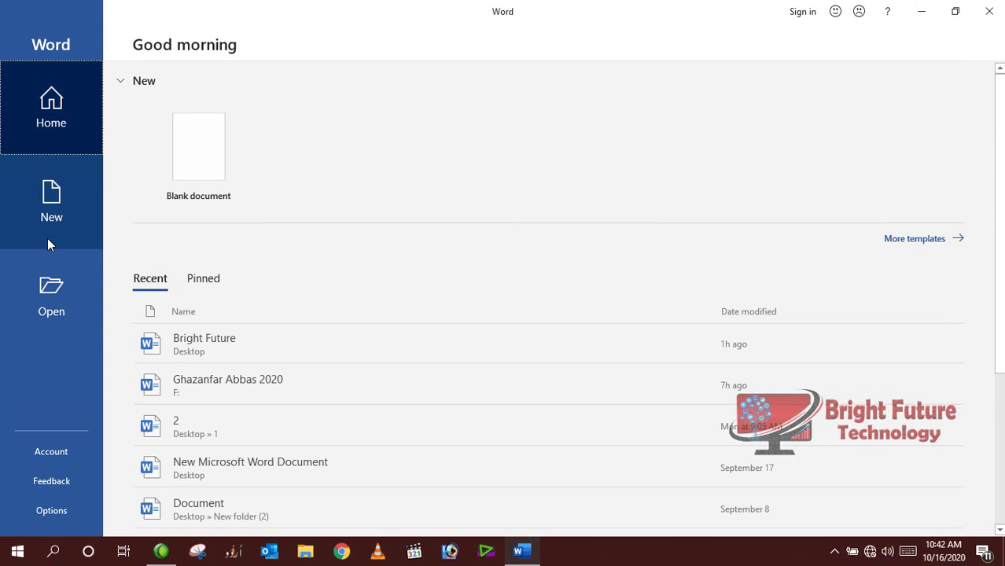
click(189, 167)
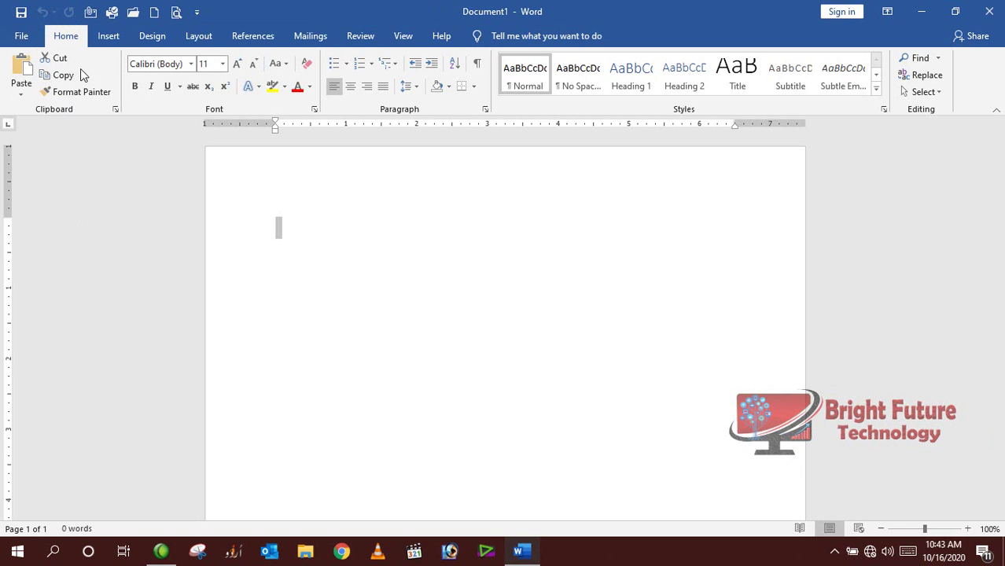
- Remove the Redo, Undo, and Print Preview and Print commands from the Quick Access Toolbar
click(22, 13)
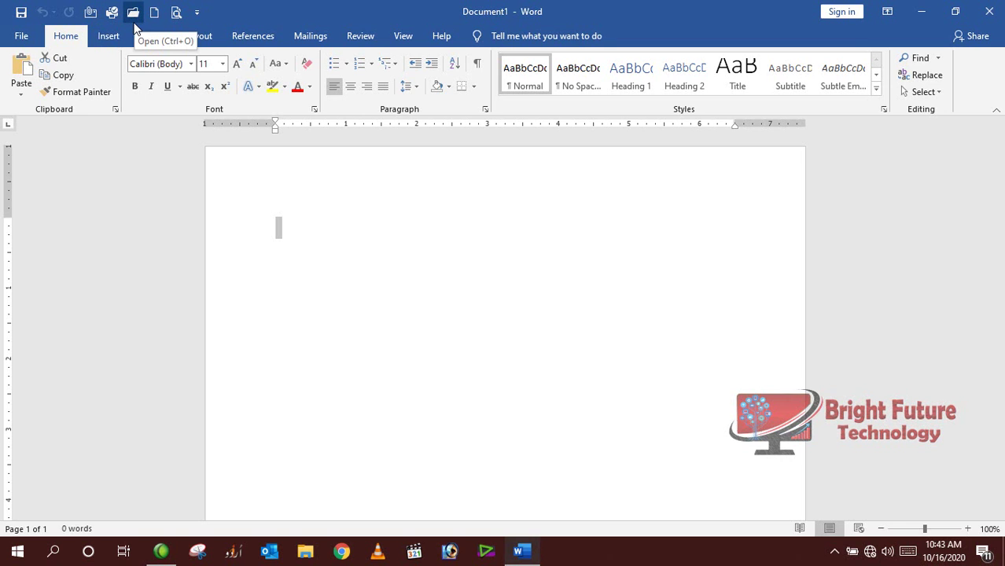
click(198, 16)
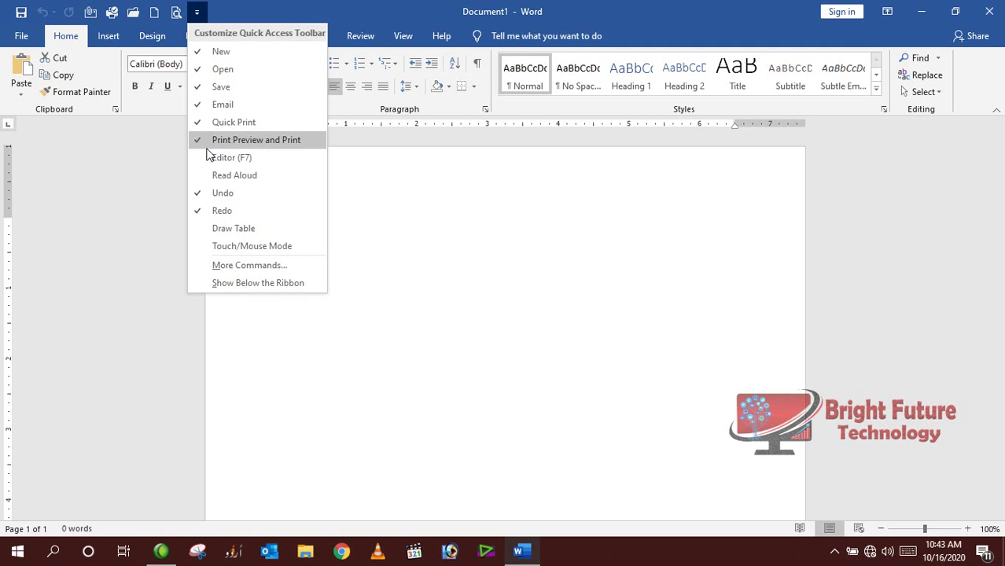
click(202, 211)
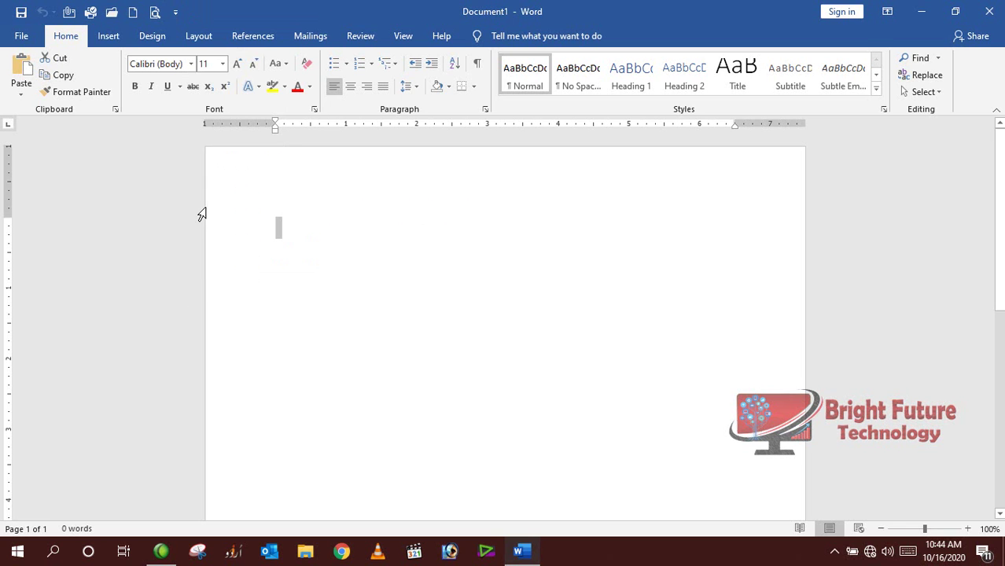
click(175, 12)
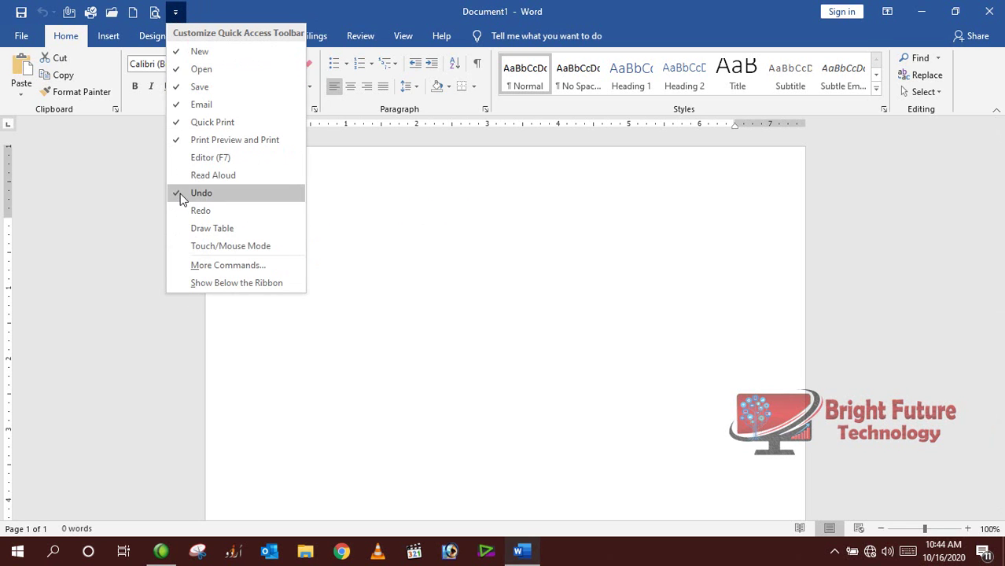
key(Escape)
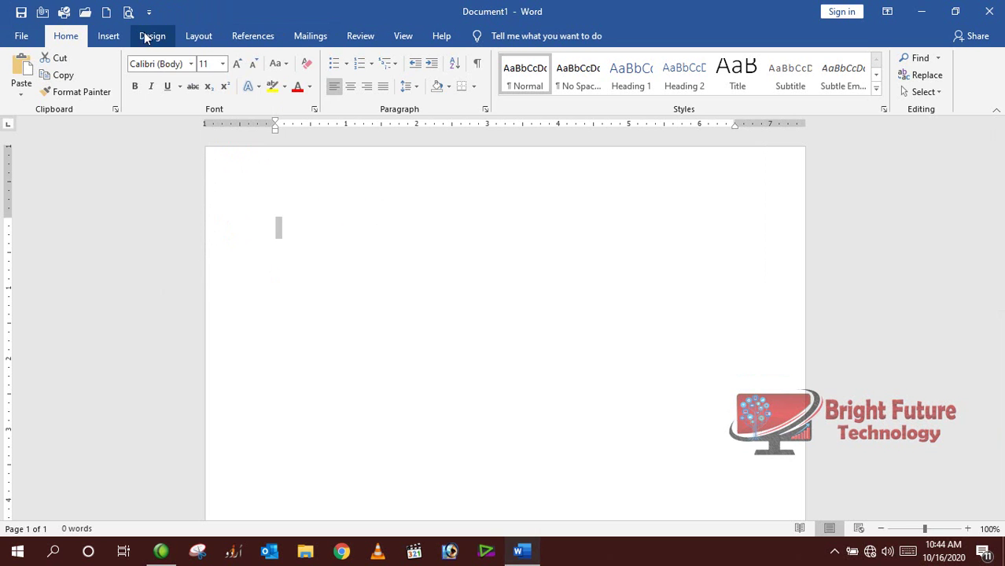
click(149, 13)
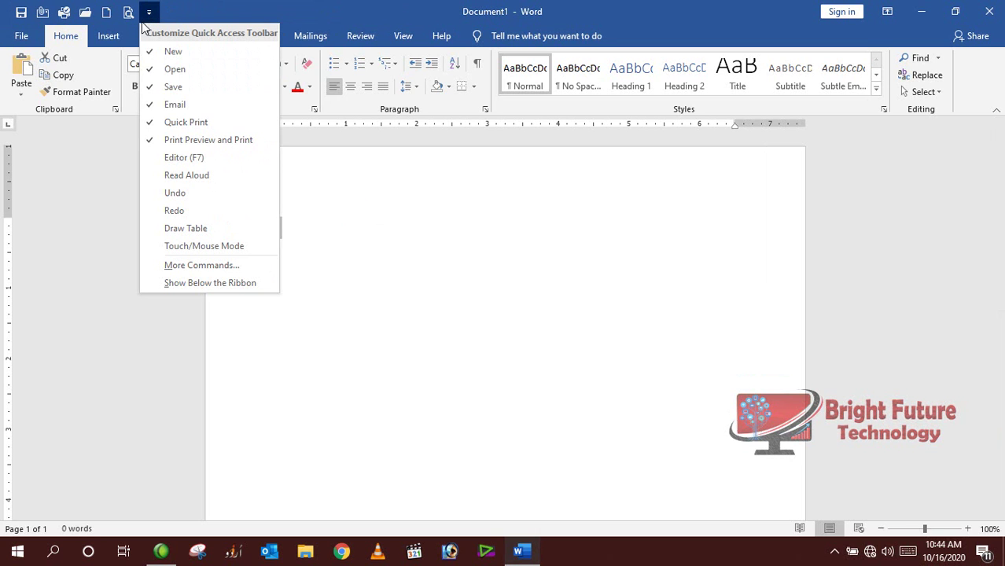
click(184, 141)
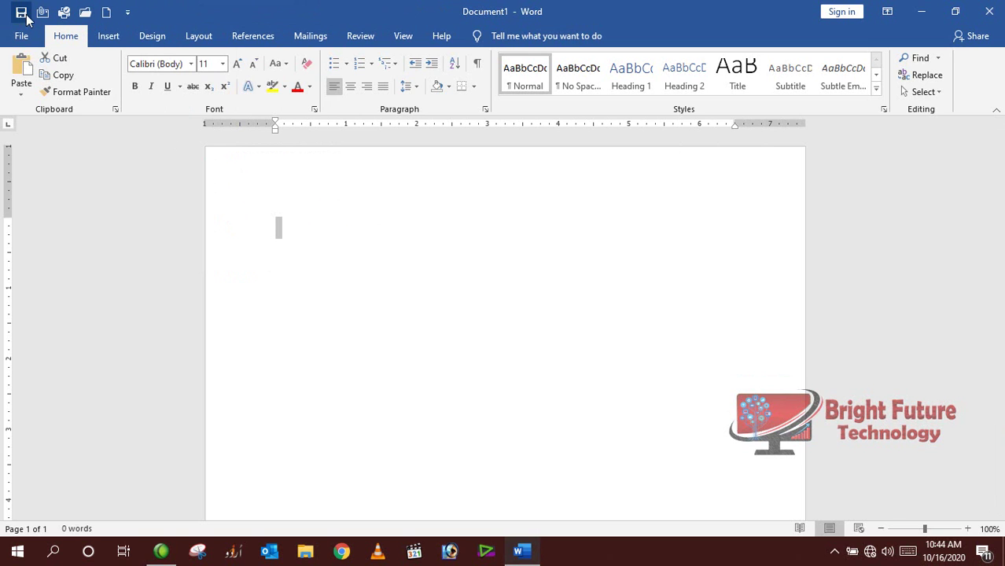
- Move the Quick Access Toolbar below the ribbon and return it above the ribbon
click(127, 14)
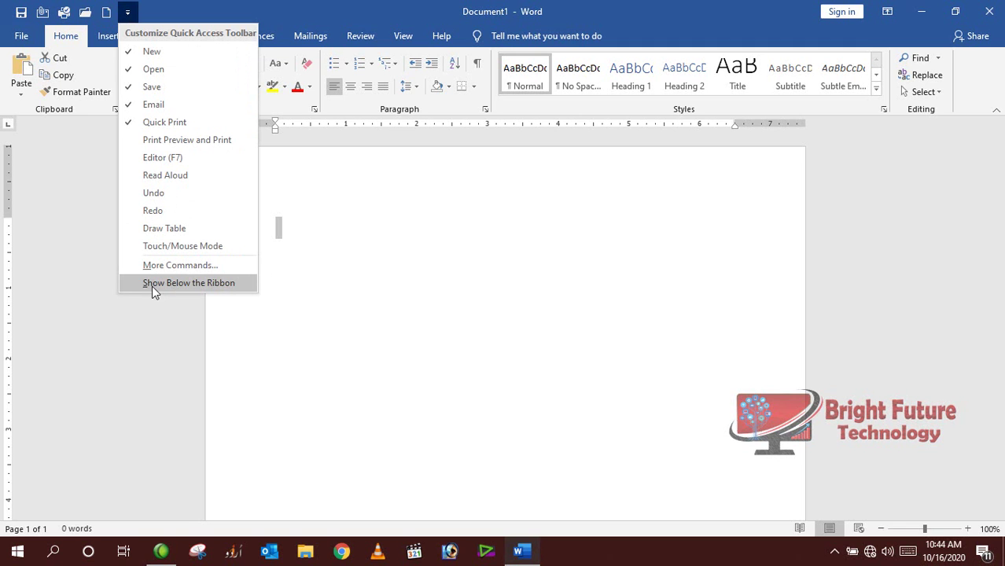
click(201, 284)
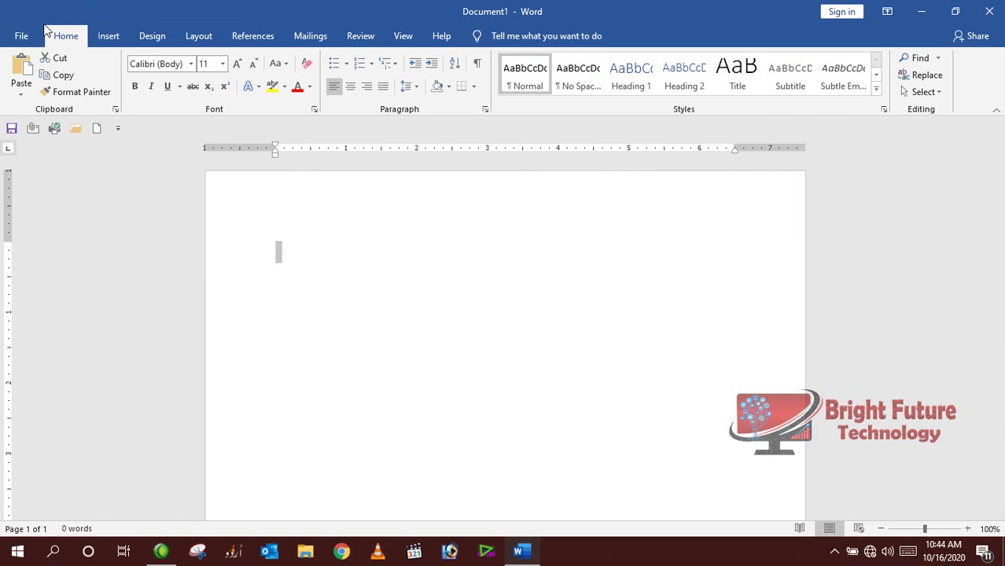
click(119, 129)
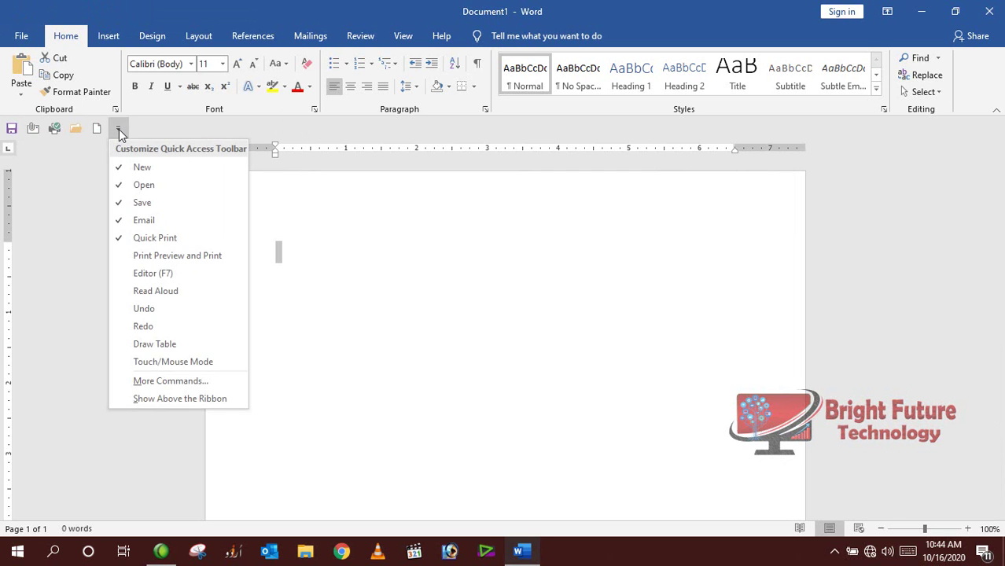
click(165, 399)
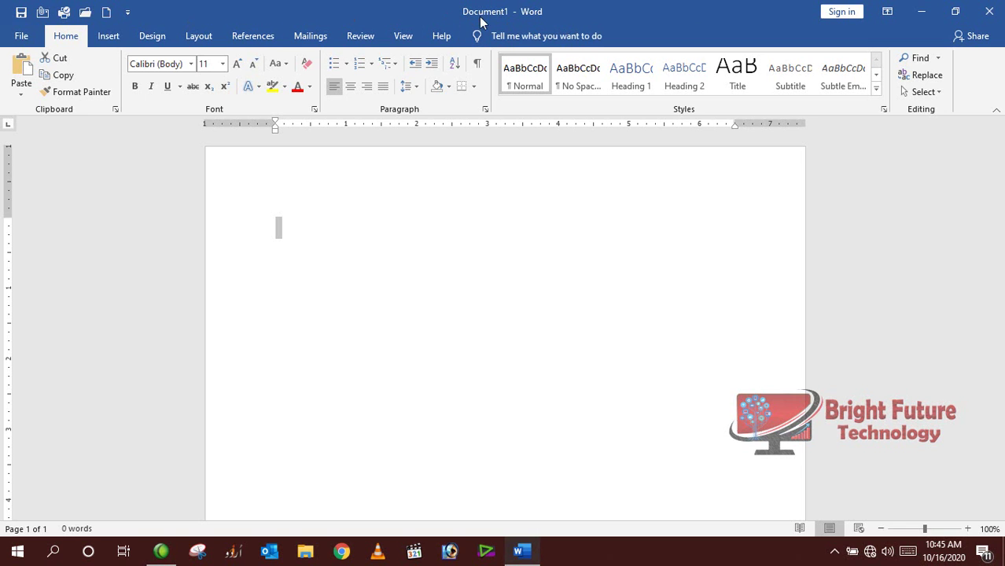
- Save the document as Bright Future Technology in the folder named 1 on the Desktop
click(21, 37)
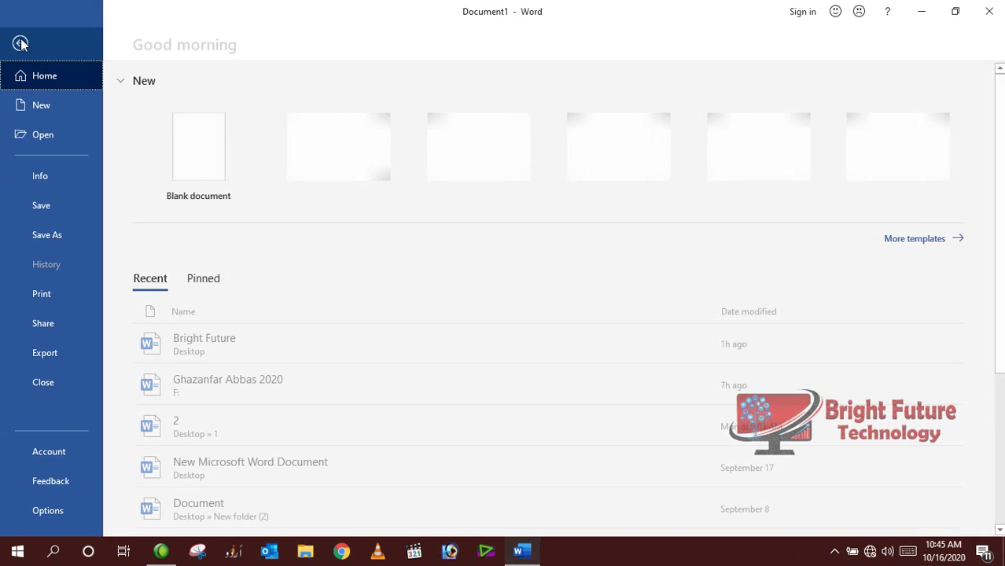
click(52, 204)
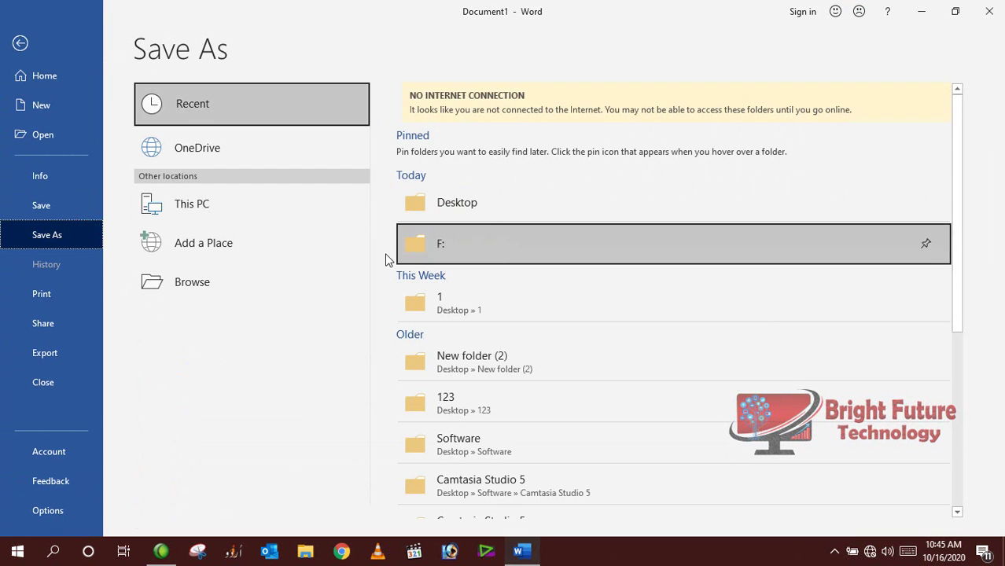
click(491, 309)
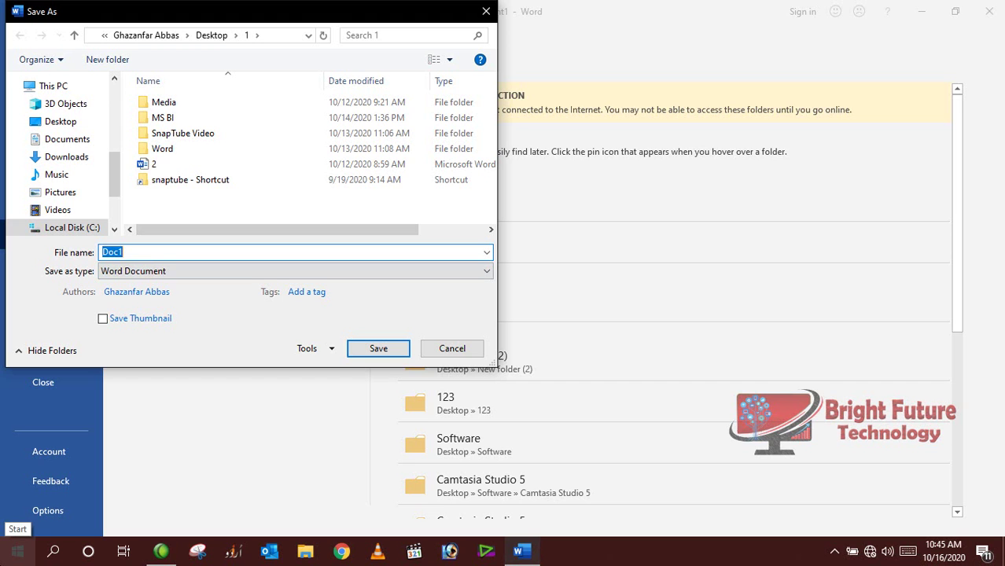
text(Bright Future Technology)
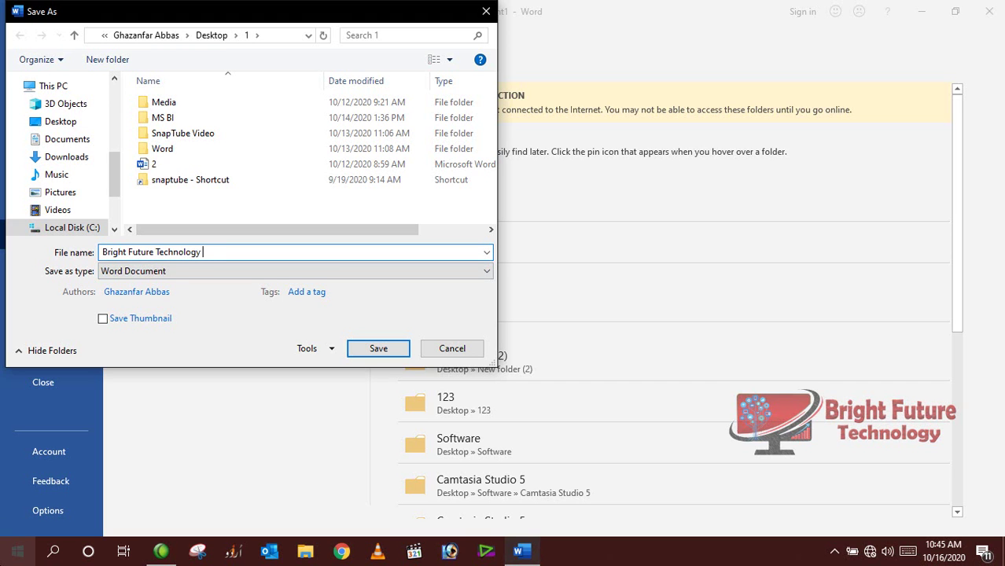
click(387, 347)
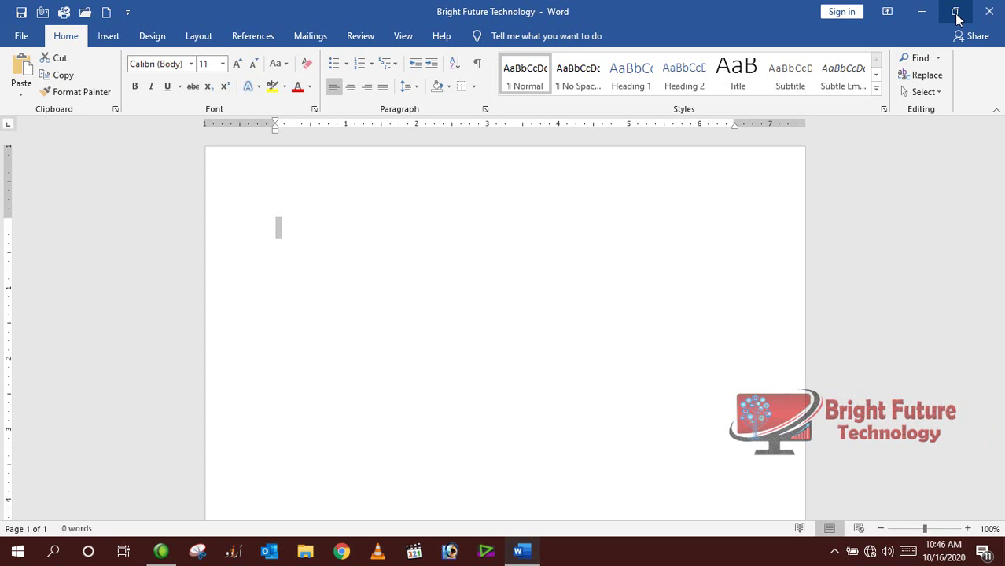
- Restore down and re-maximize the document window, and minimize and reopen it
click(957, 18)
click(781, 94)
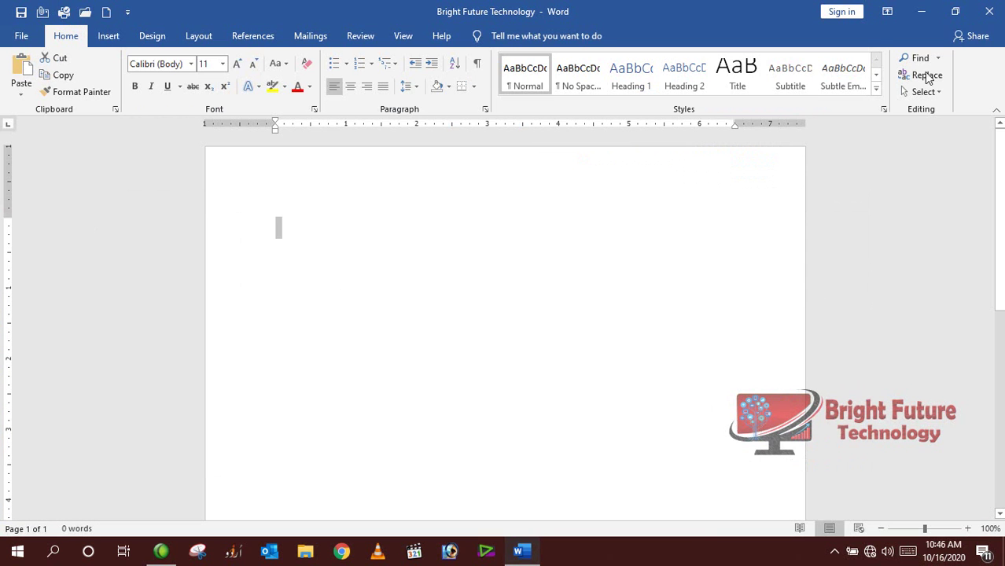
click(923, 13)
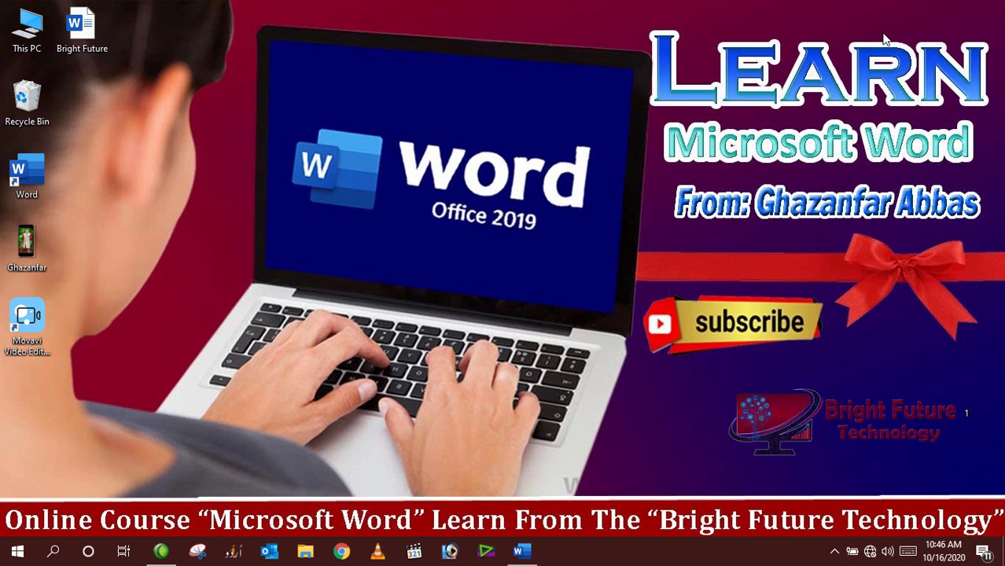
mouse_move(526, 558)
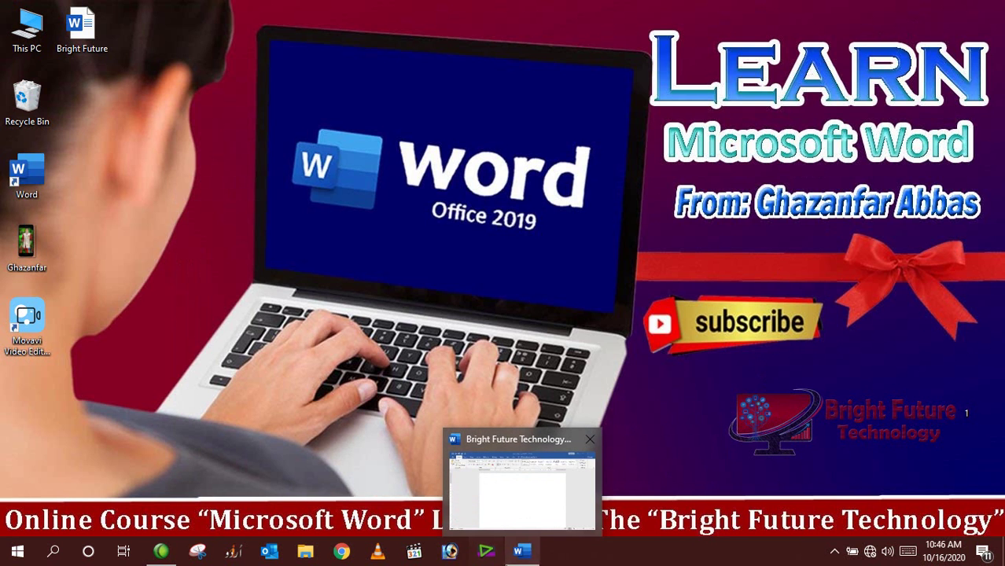
click(525, 555)
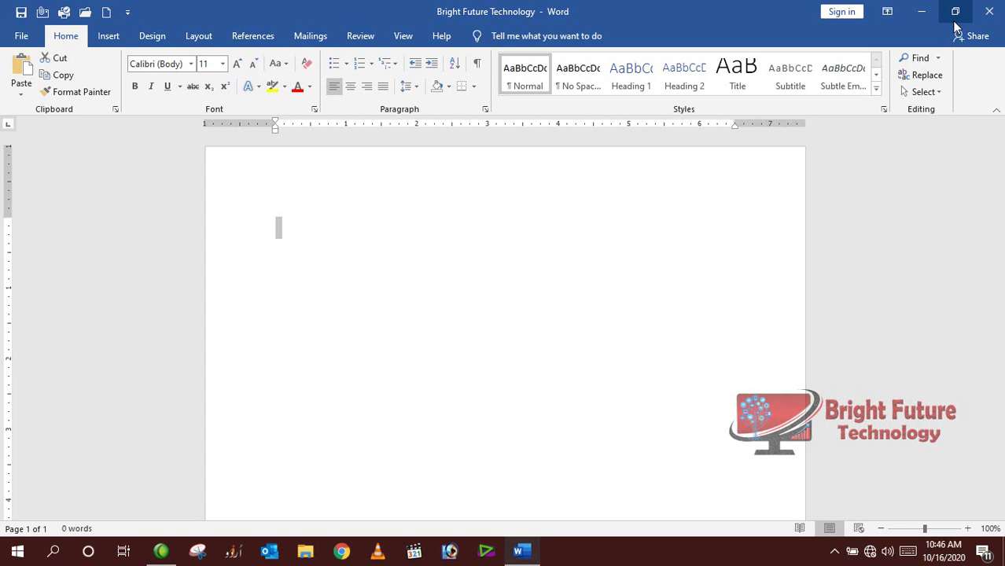
- Switch the document window to its smaller restored size and back to full screen size
key(alt+space)
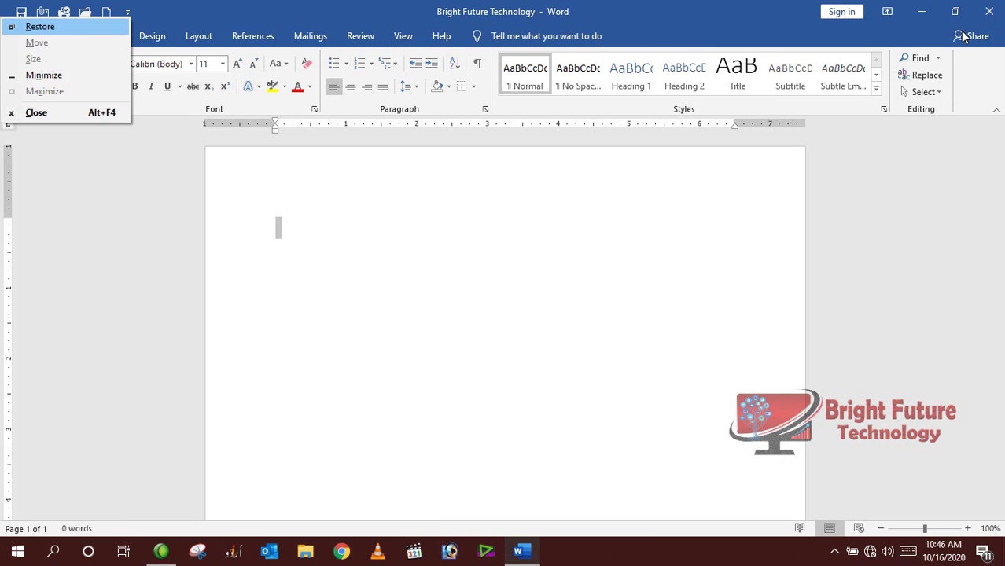
key(r)
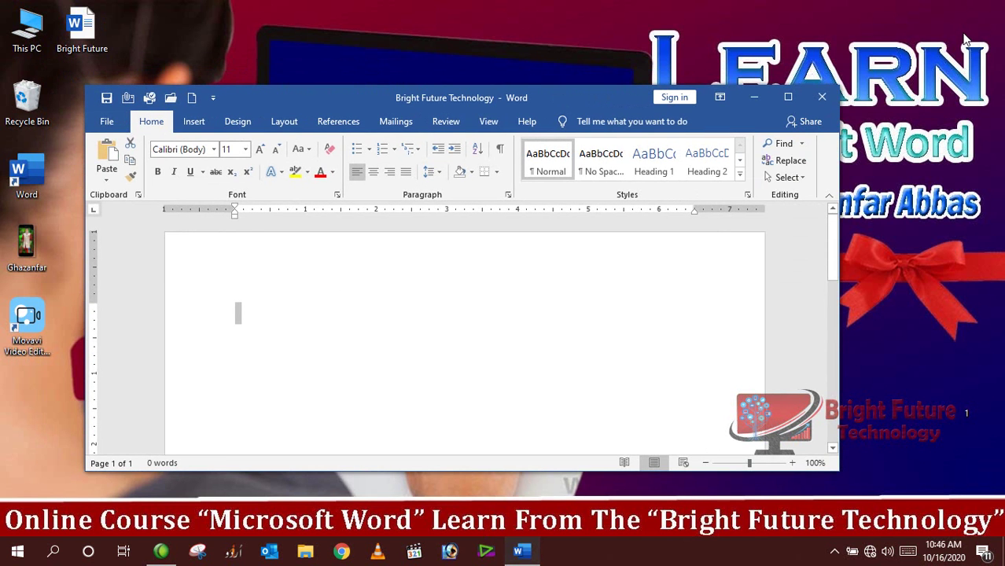
key(alt+space)
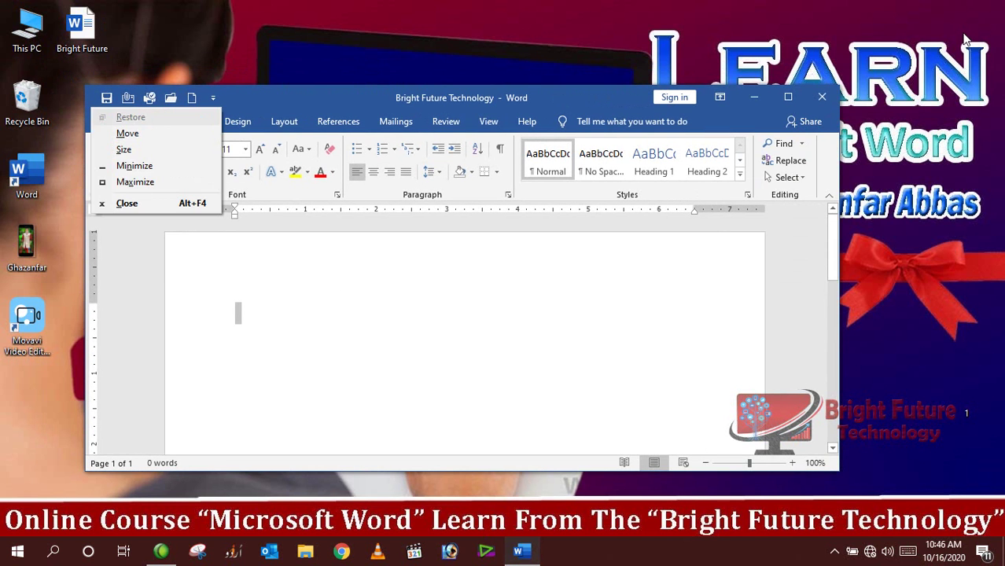
key(x)
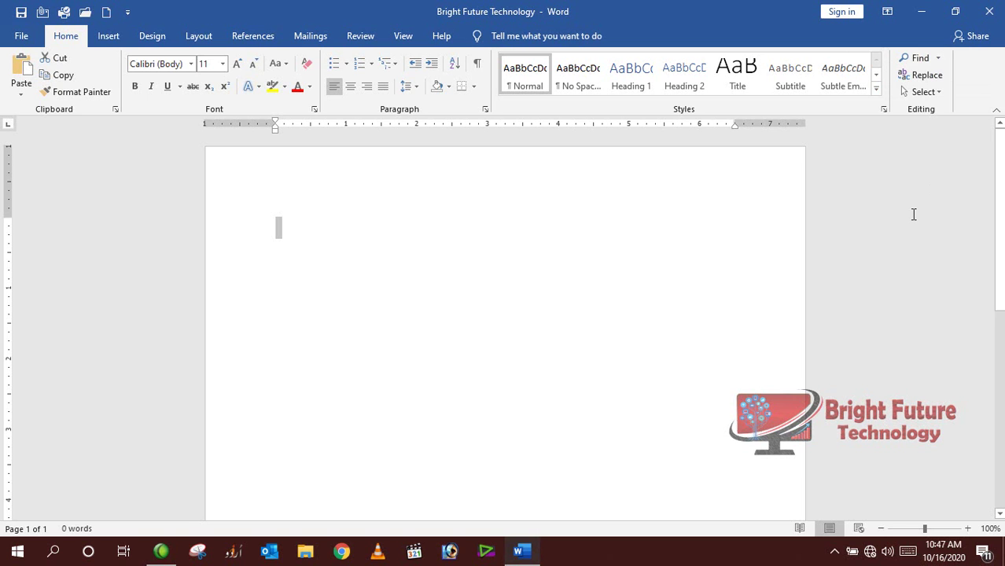
- Minimize the saved document and create another blank document in a newly launched Word window
key(alt+space)
key(n)
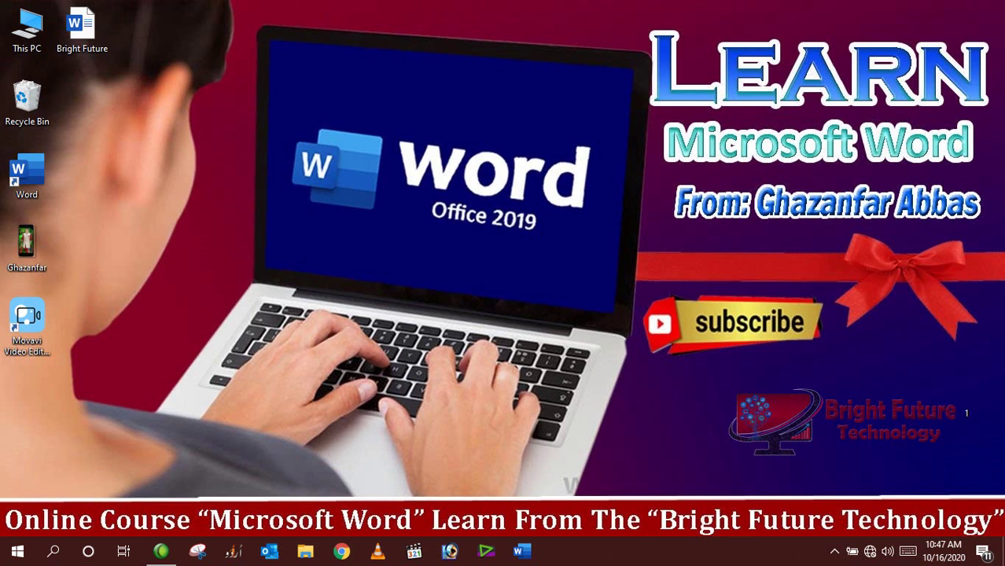
key(super+r)
key(Return)
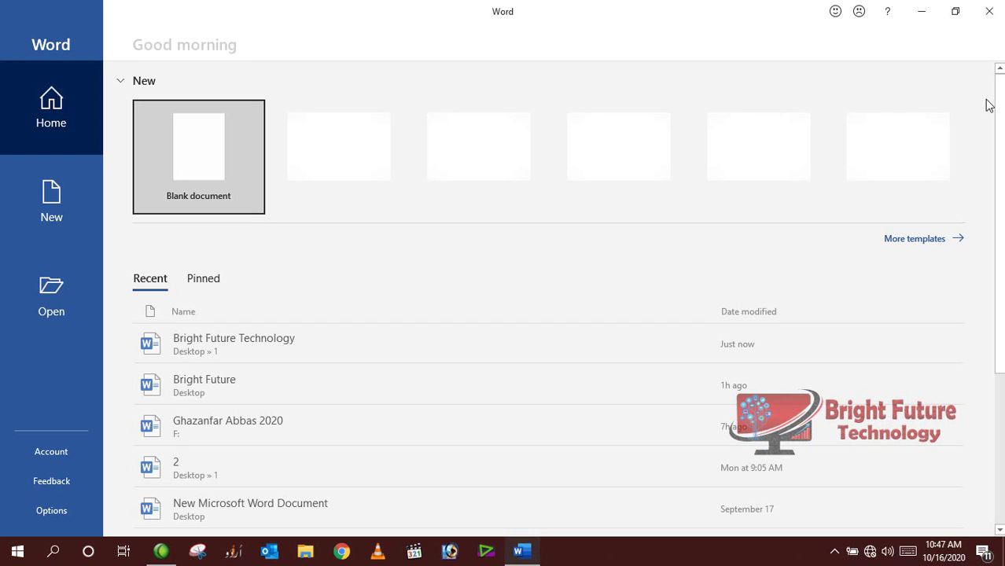
click(196, 185)
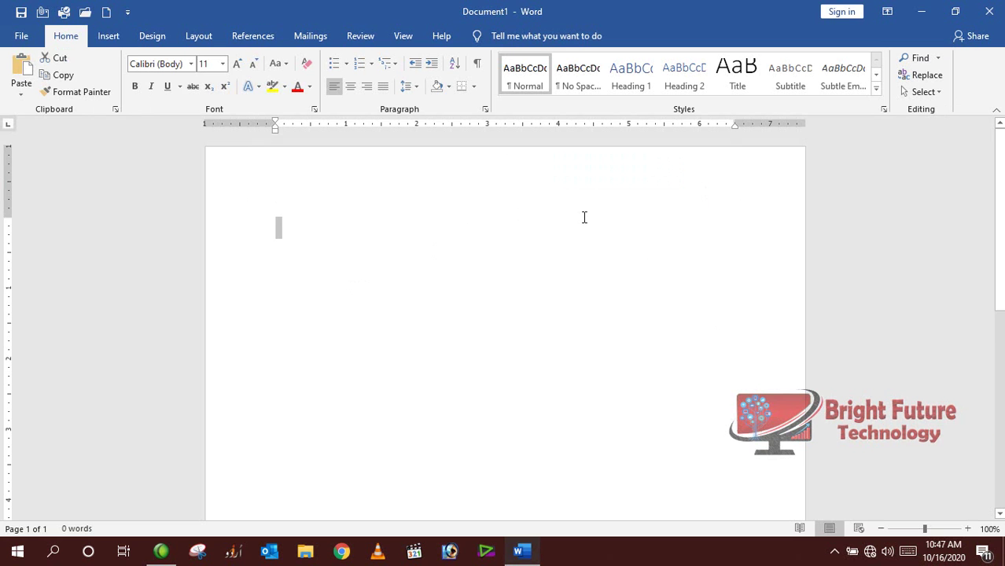
- Minimize the blank document window to the desktop and bring it back to full view
key(alt+space)
key(Escape)
key(alt+space)
key(n)
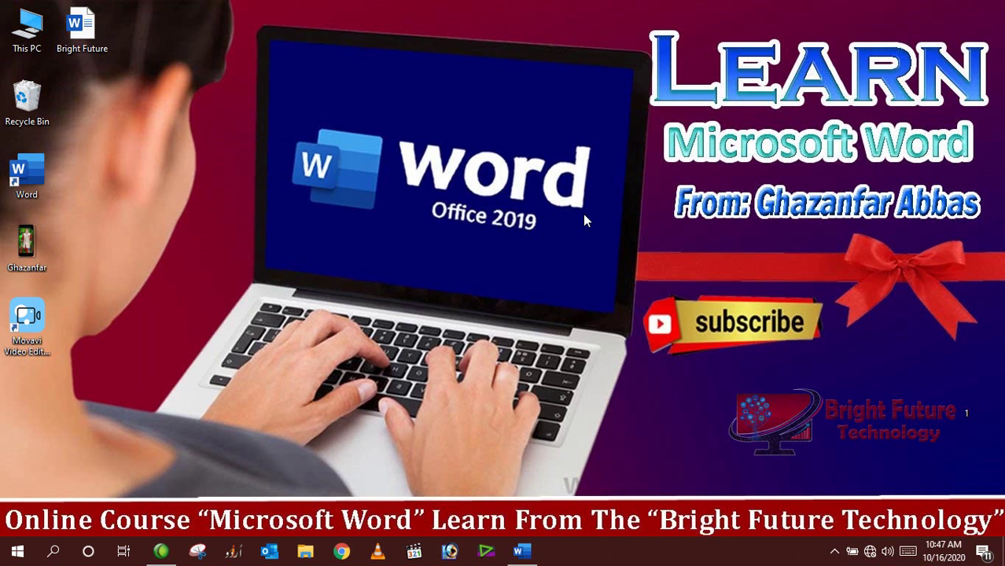
key(alt+Tab)
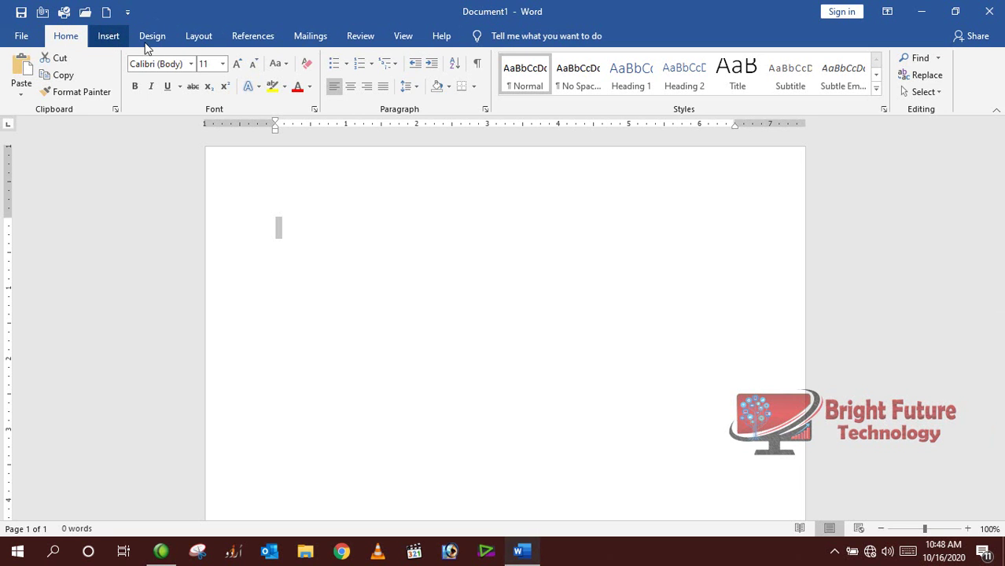
- Look over the Insert and Home commands, and examine the full Font settings without changing them
click(112, 40)
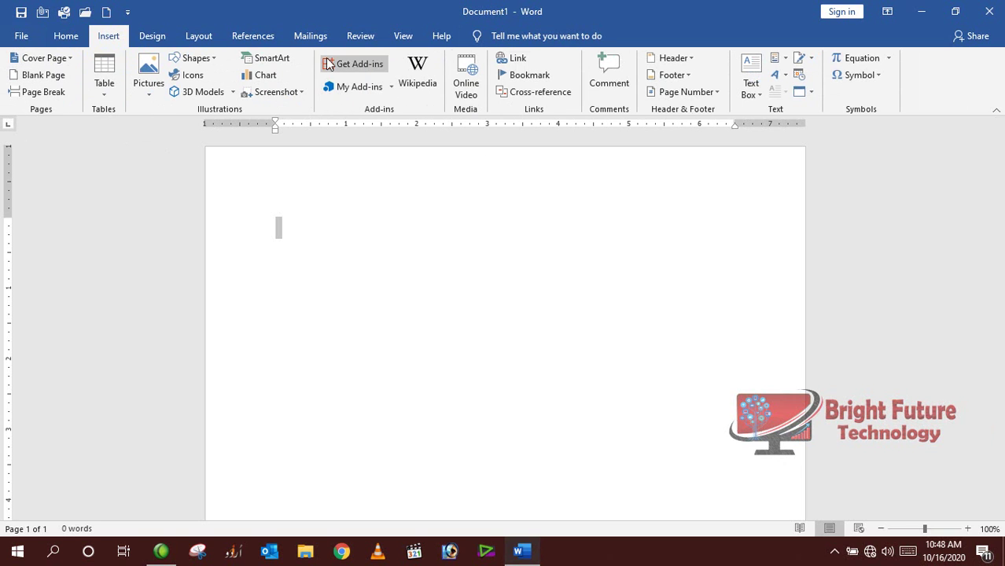
click(66, 37)
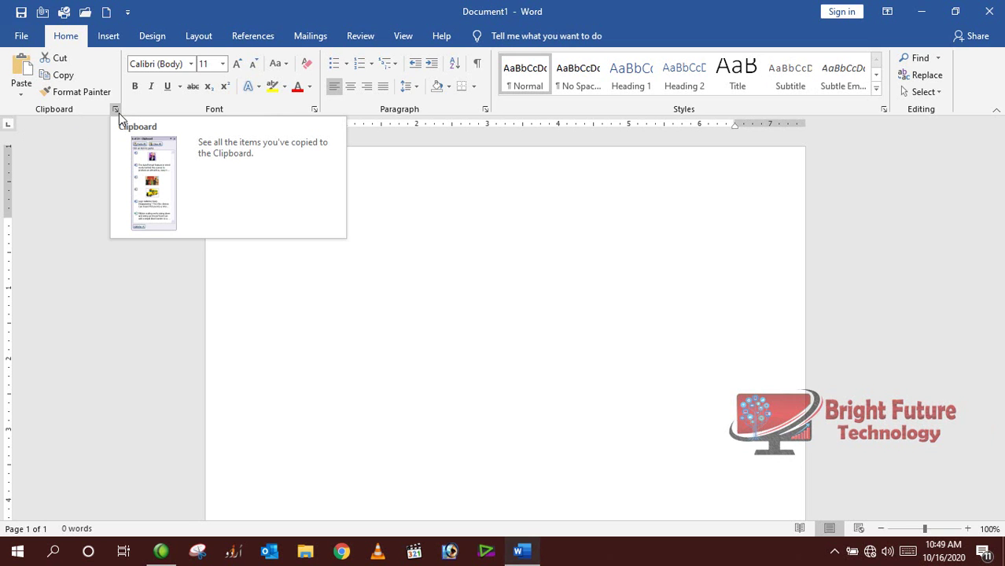
click(314, 110)
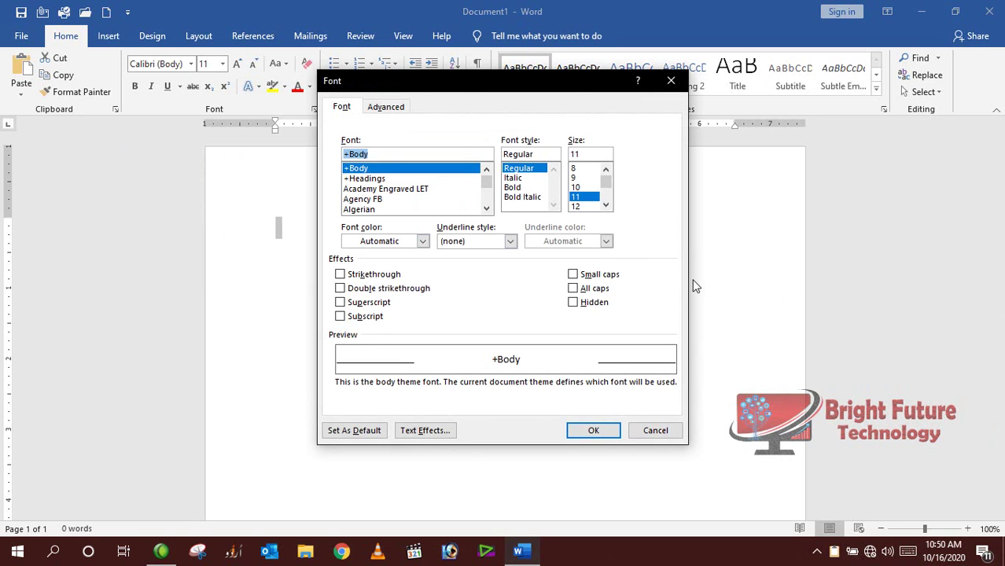
click(673, 82)
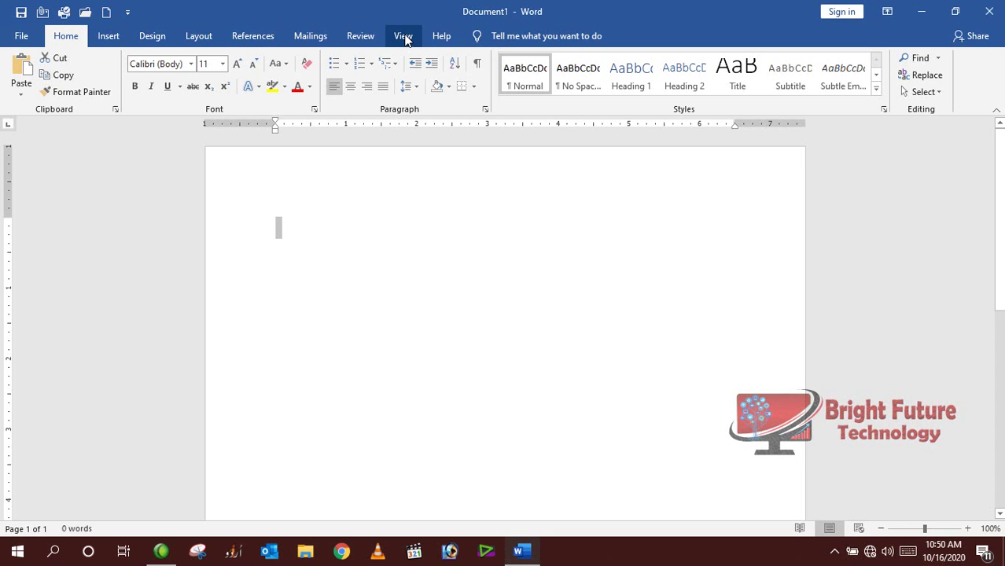
- Hide the document rulers and show them again
click(403, 37)
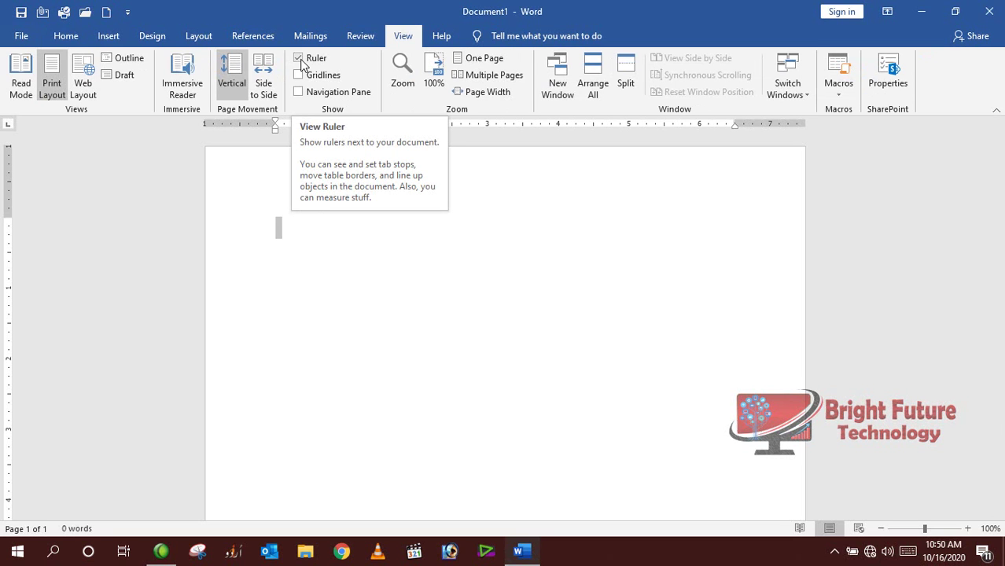
click(302, 62)
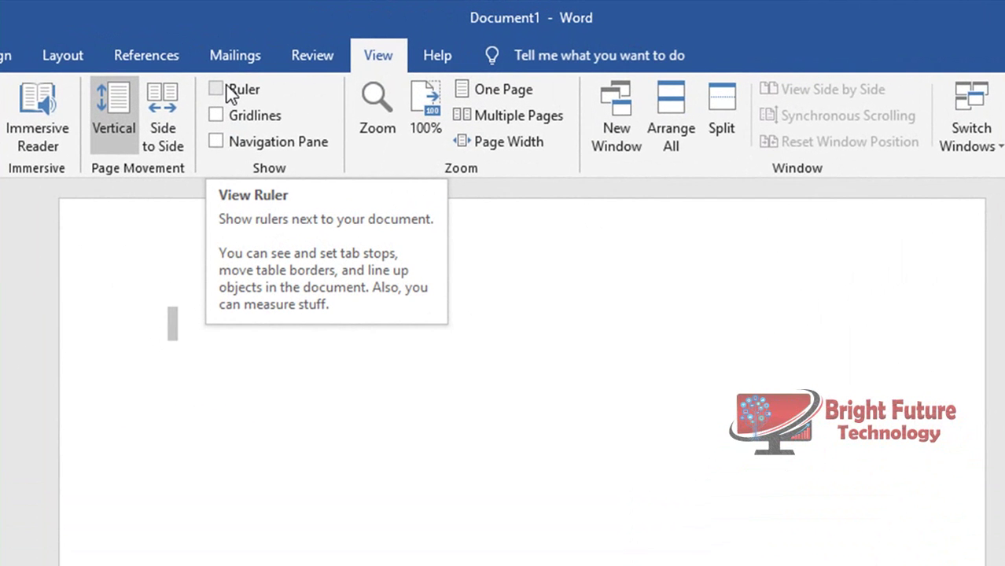
click(230, 92)
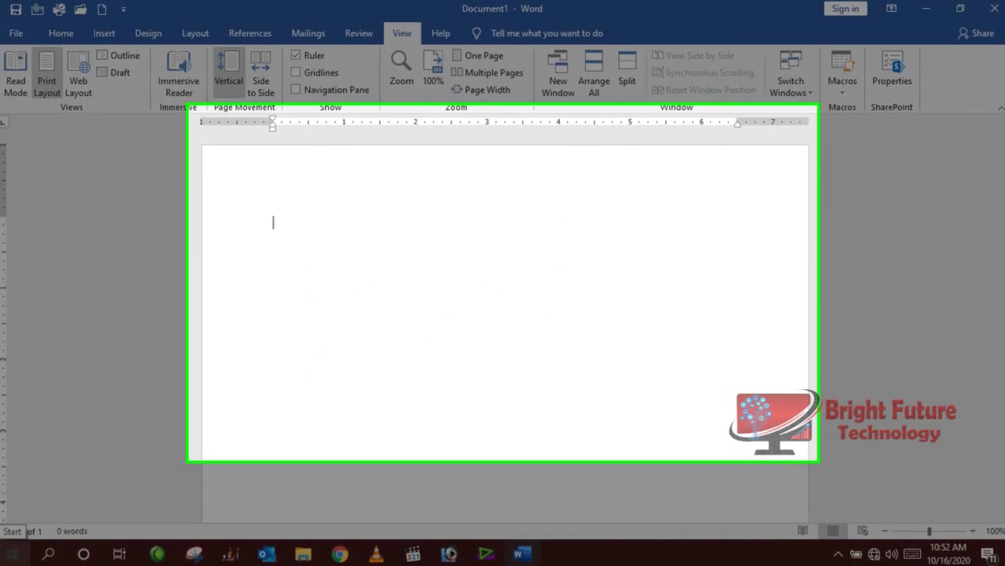
- Enter the text "Hello Dear All My Sweet Friends" on the first line of the blank document
text(He)
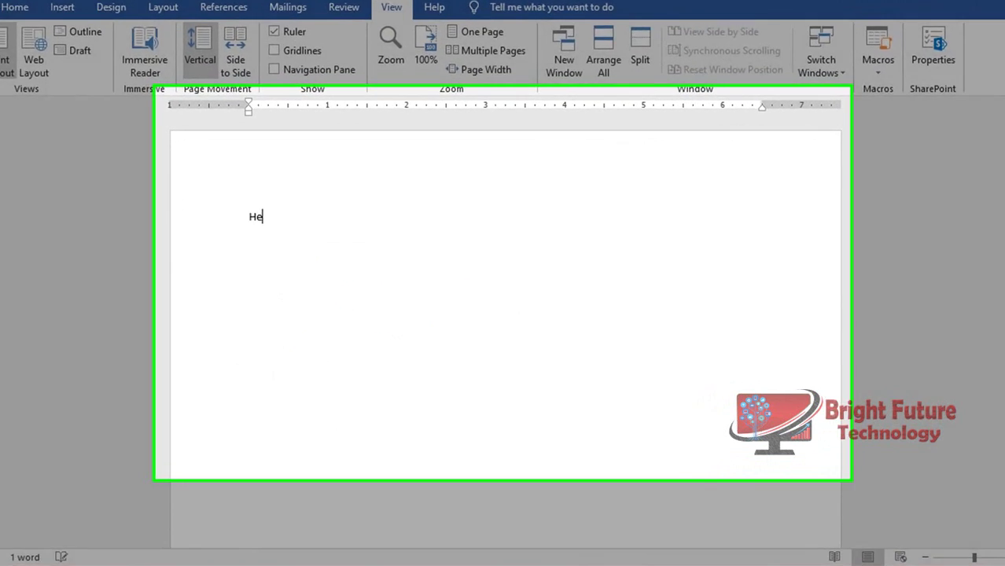
text(llo Dear All My Sweet Friends)
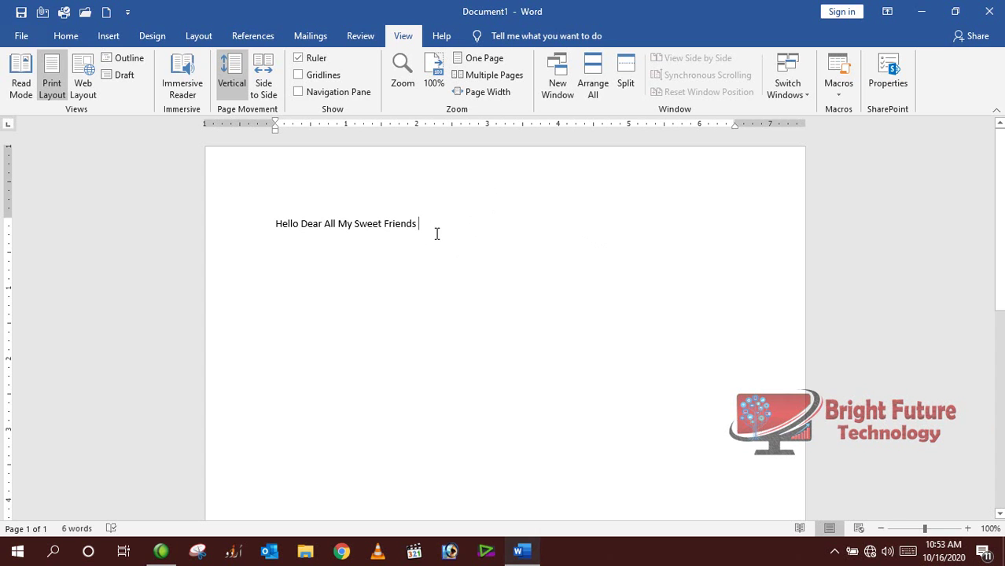
- Select the whole greeting line and examine the formatting and editing commands offered for the selection
drag(419, 224, 270, 229)
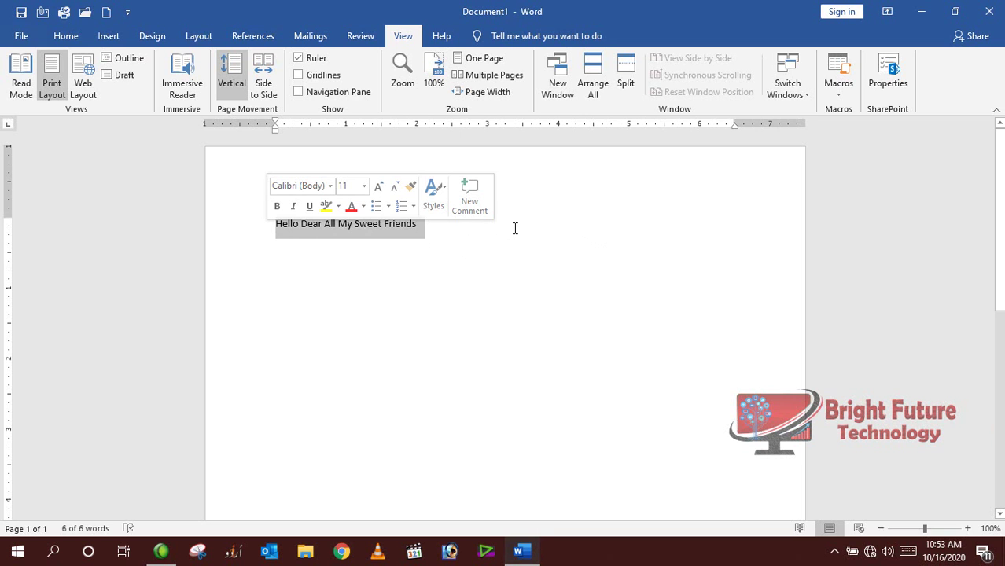
click(498, 253)
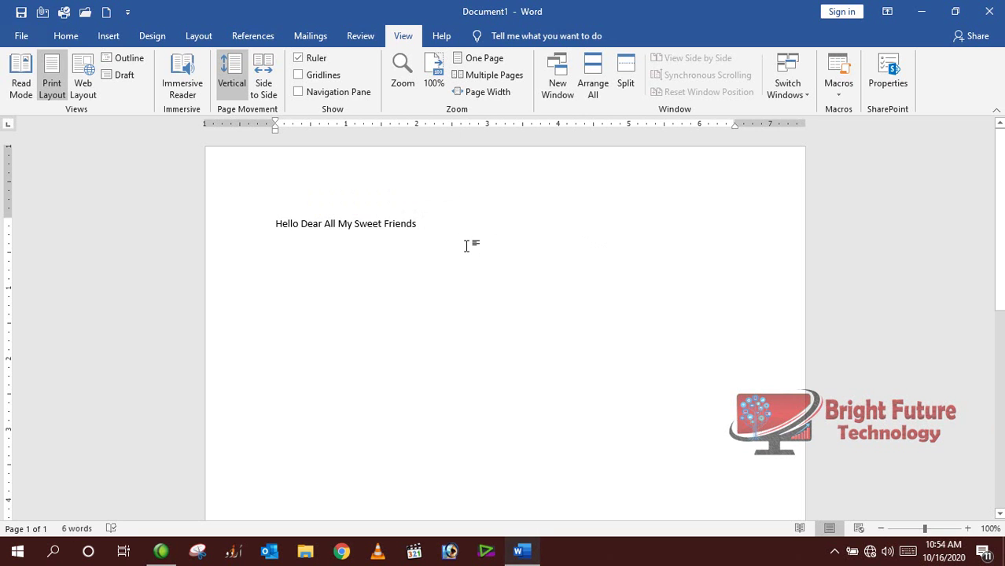
drag(410, 216, 271, 213)
right_click(329, 225)
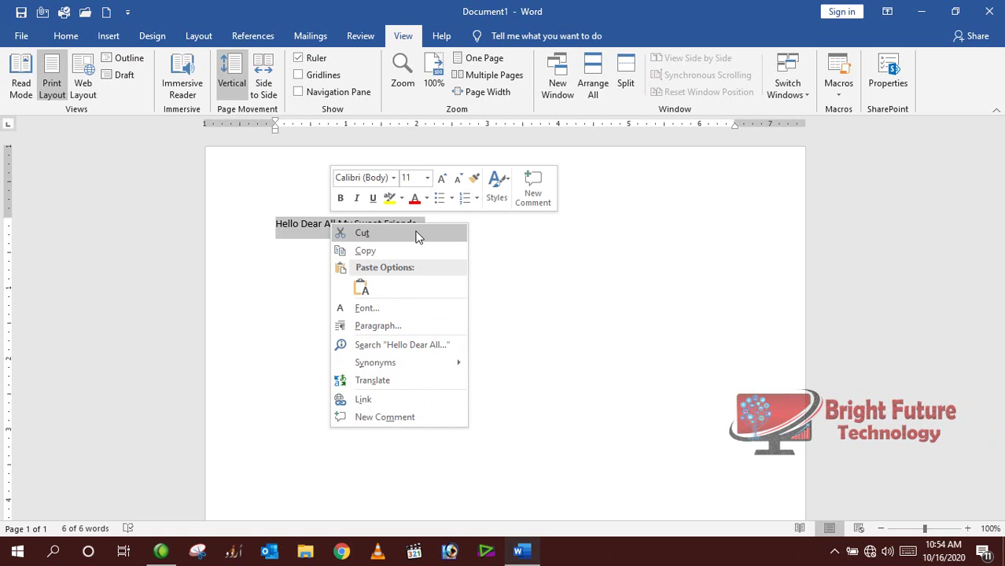
click(503, 247)
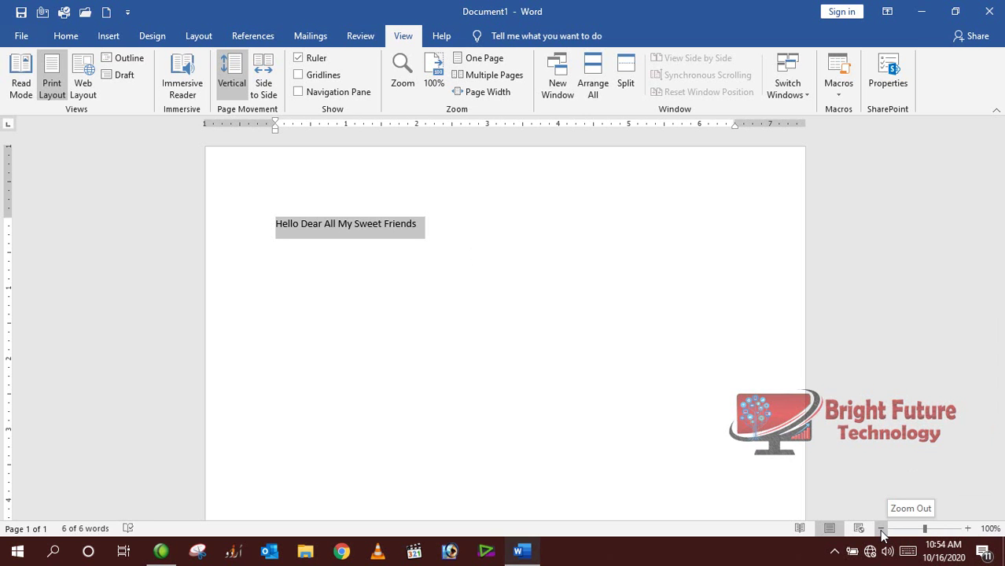
- Zoom the page in to 380%, reduce it to 10%, and restore the zoom to 100%
drag(927, 533, 967, 538)
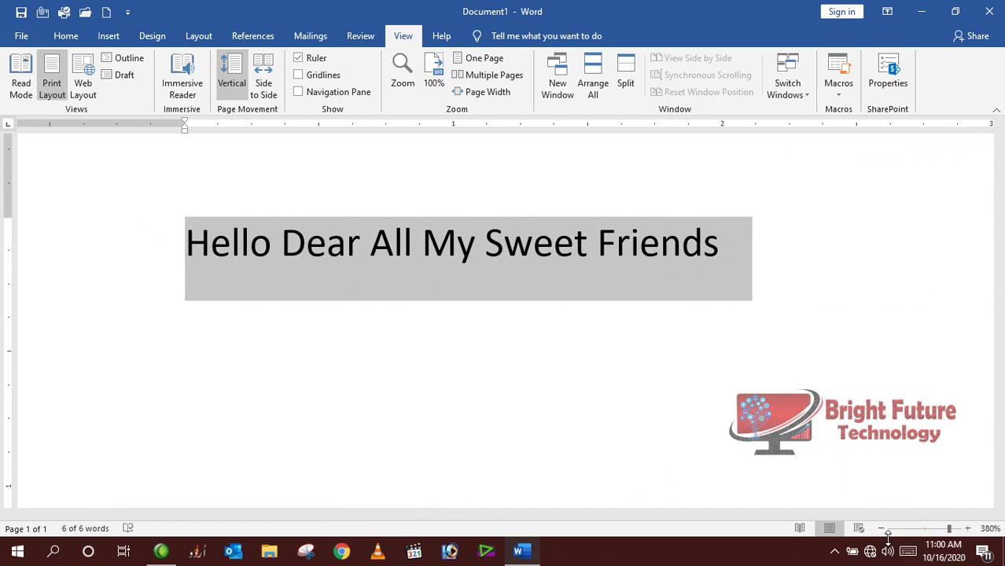
click(882, 530)
click(881, 530)
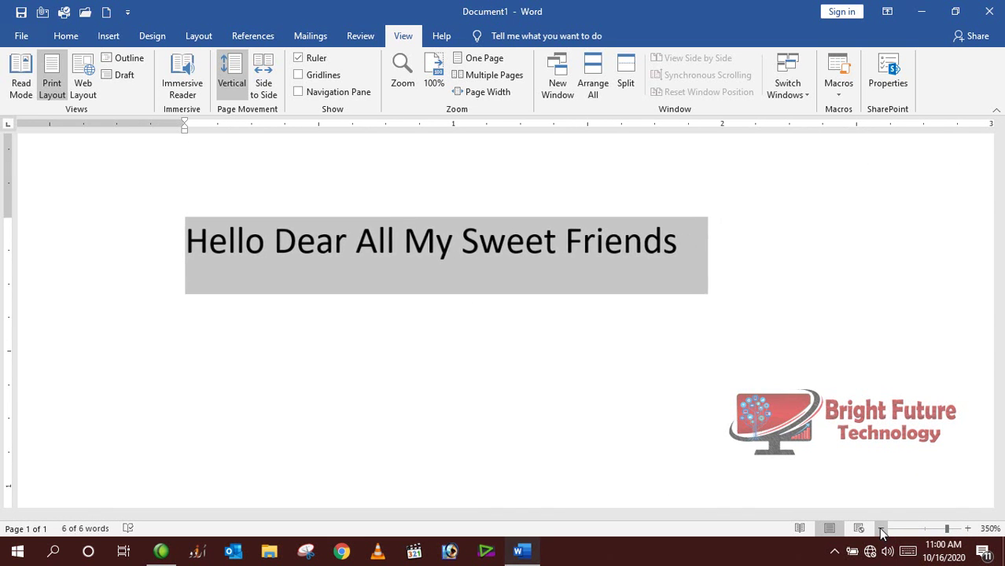
click(882, 530)
click(882, 530)
click(881, 530)
click(881, 530)
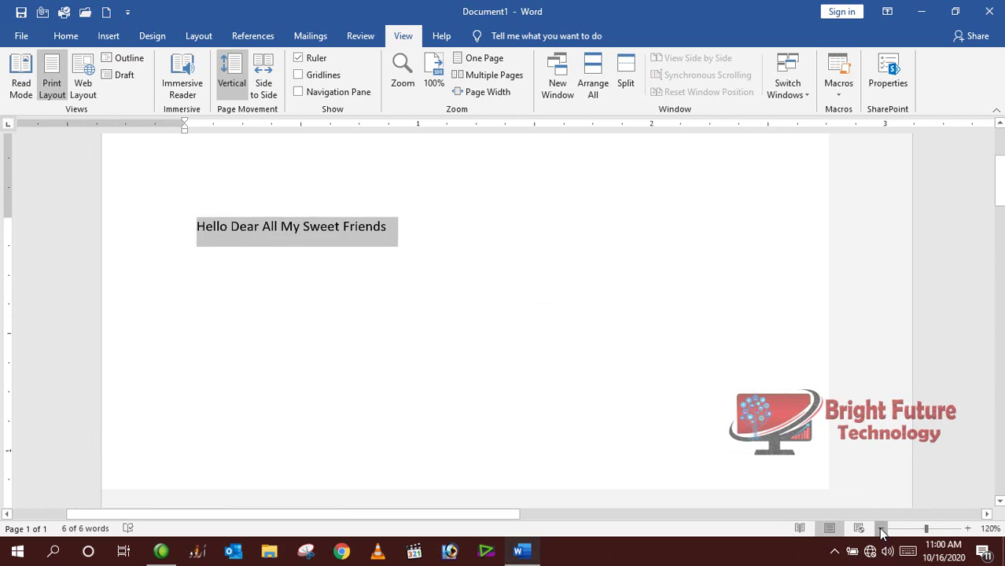
click(881, 530)
click(881, 530)
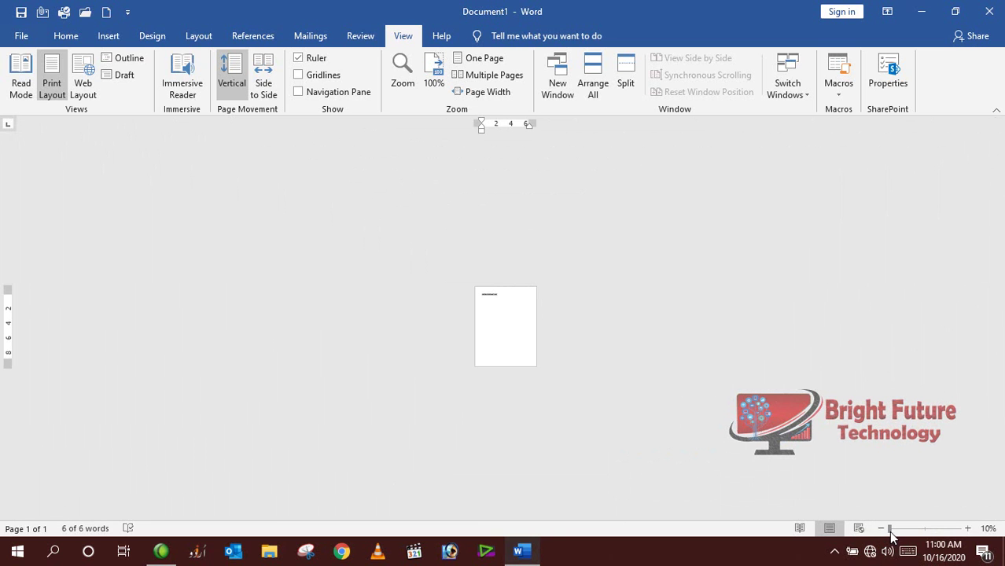
drag(891, 534, 930, 535)
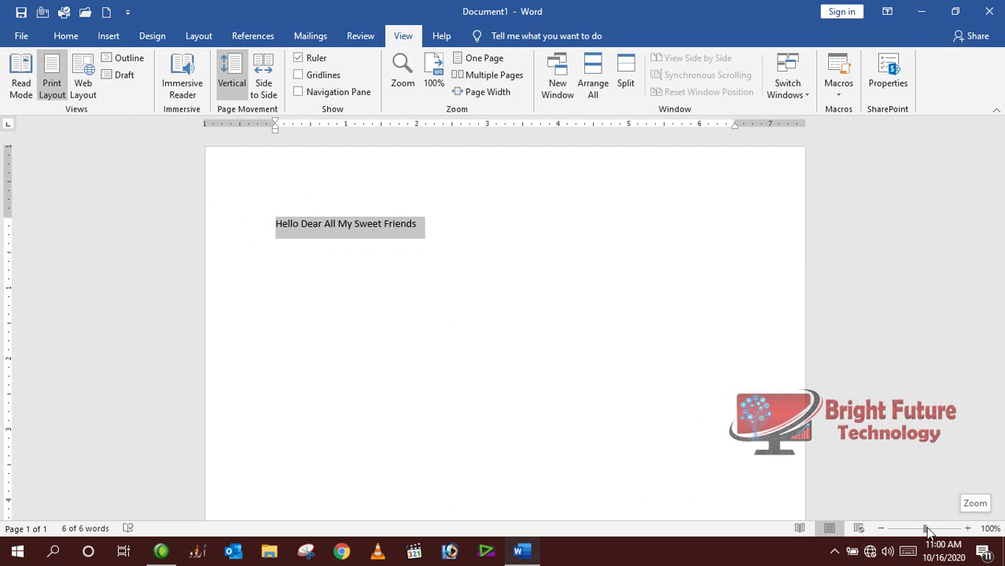
- Try the 500% and 10% zoom extremes, ending with the document at 100%
drag(926, 531, 981, 532)
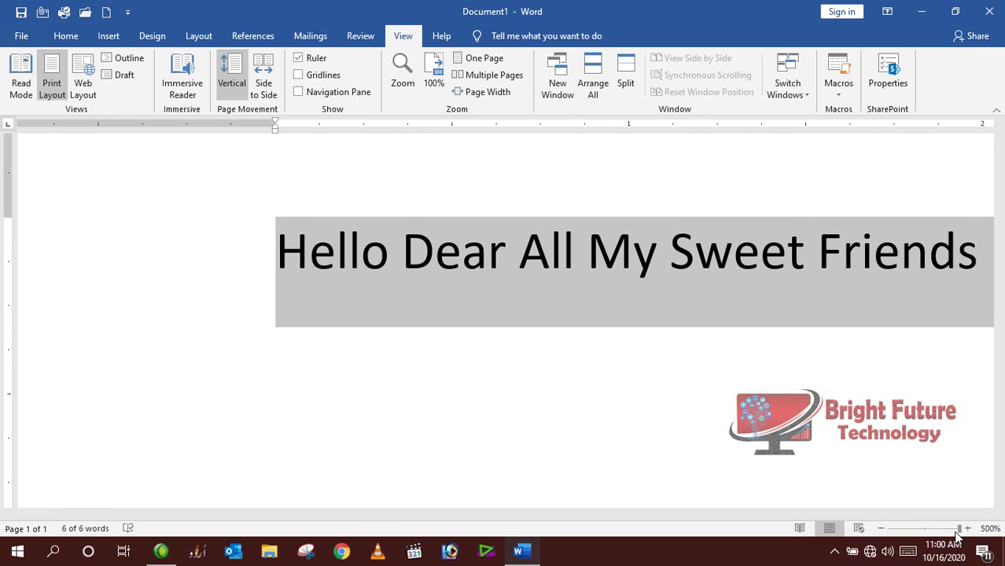
drag(961, 528, 843, 533)
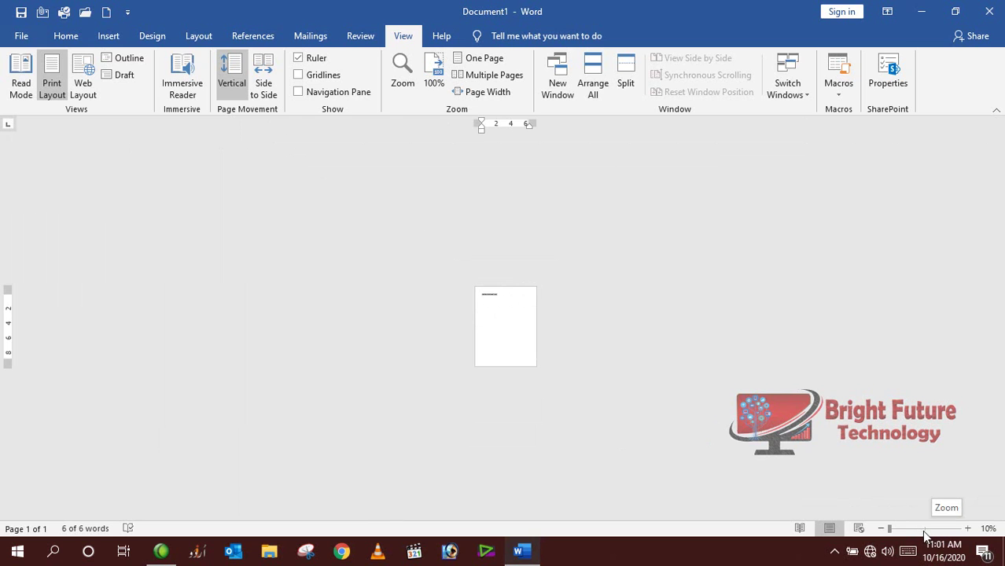
drag(891, 533, 928, 533)
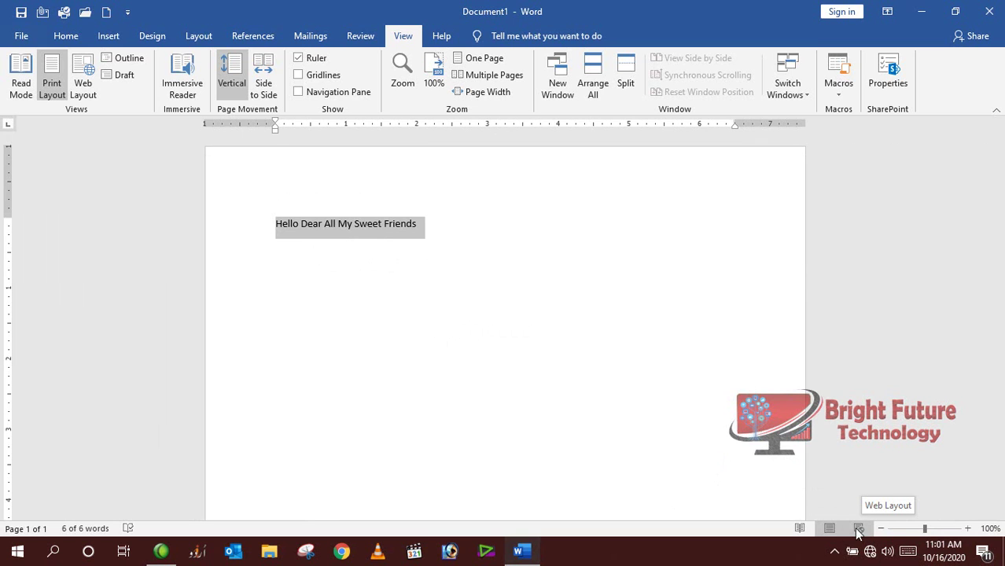
- Preview the document in Read Mode and Web Layout, returning to Print Layout after each
click(801, 529)
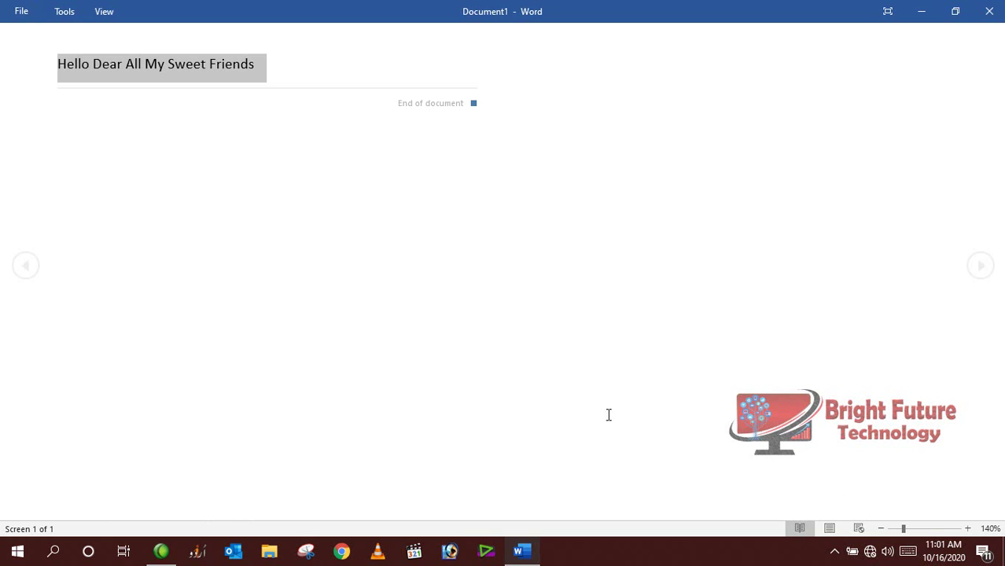
click(830, 529)
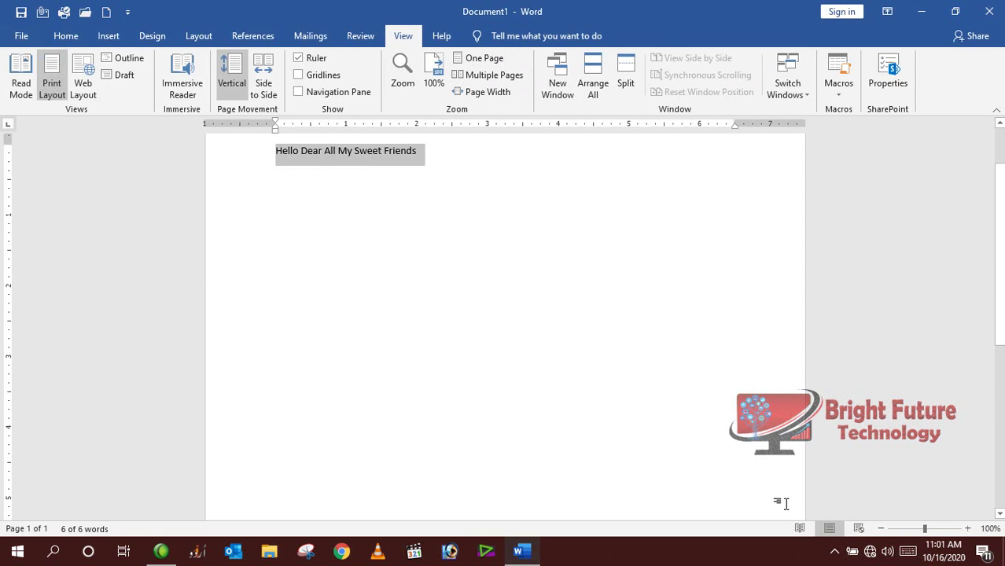
click(858, 530)
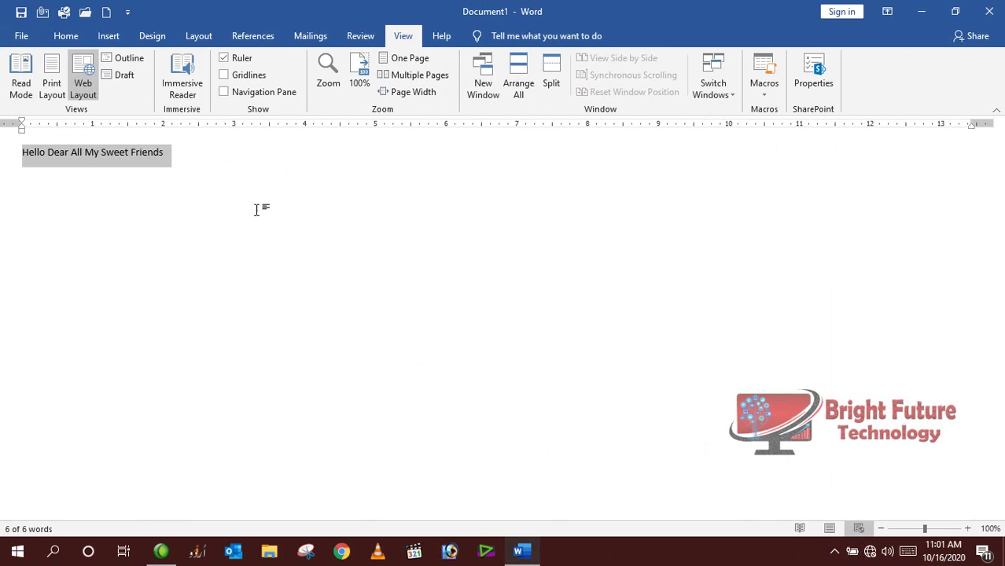
click(829, 528)
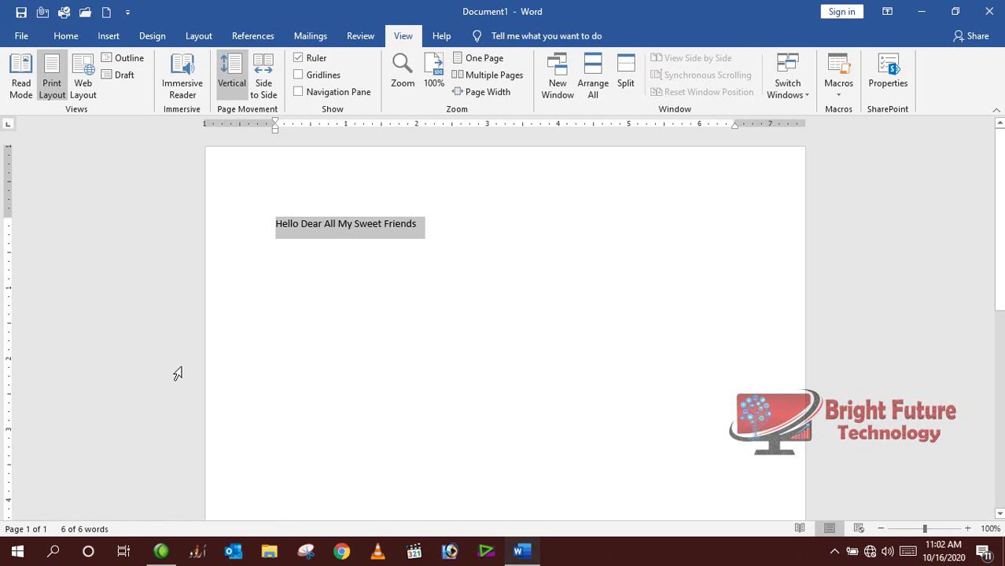
- Select and deselect the greeting line, and examine the document's Word Count statistics
click(454, 230)
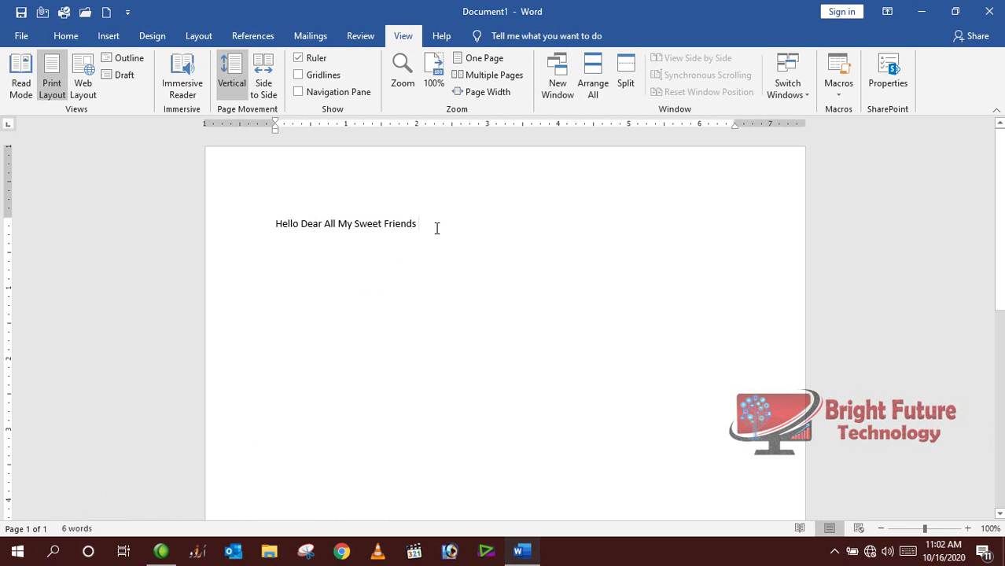
drag(436, 223, 271, 223)
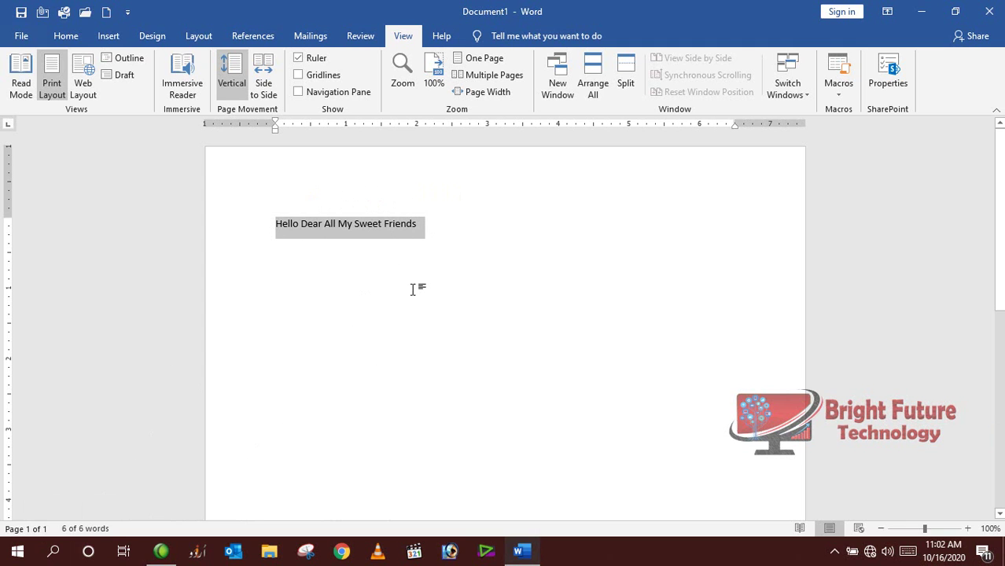
click(453, 223)
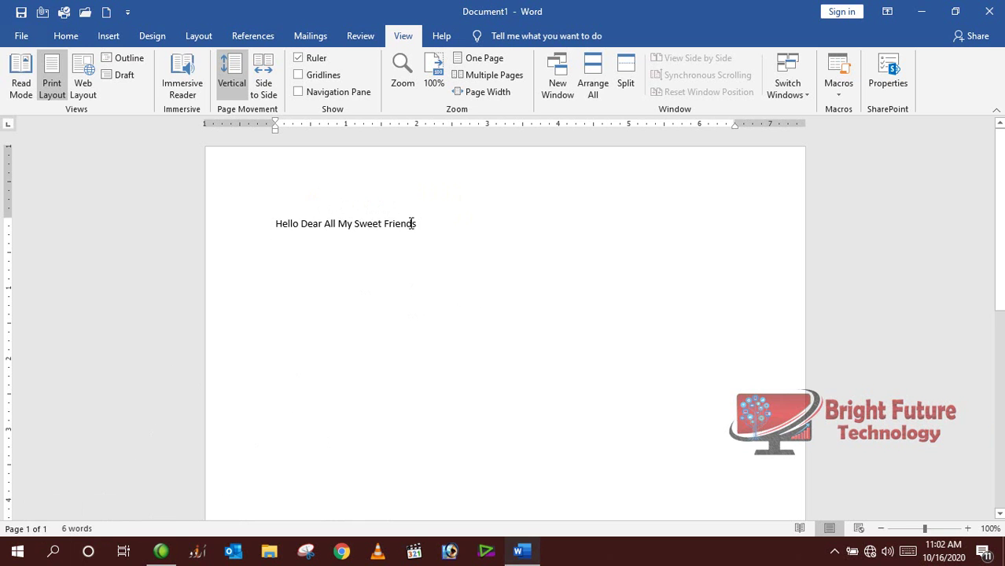
click(77, 529)
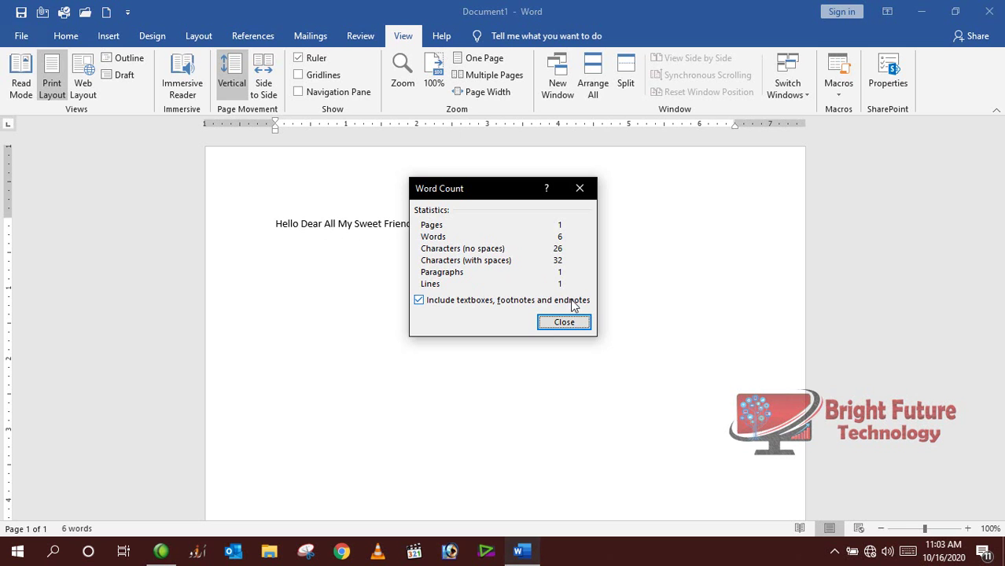
click(579, 189)
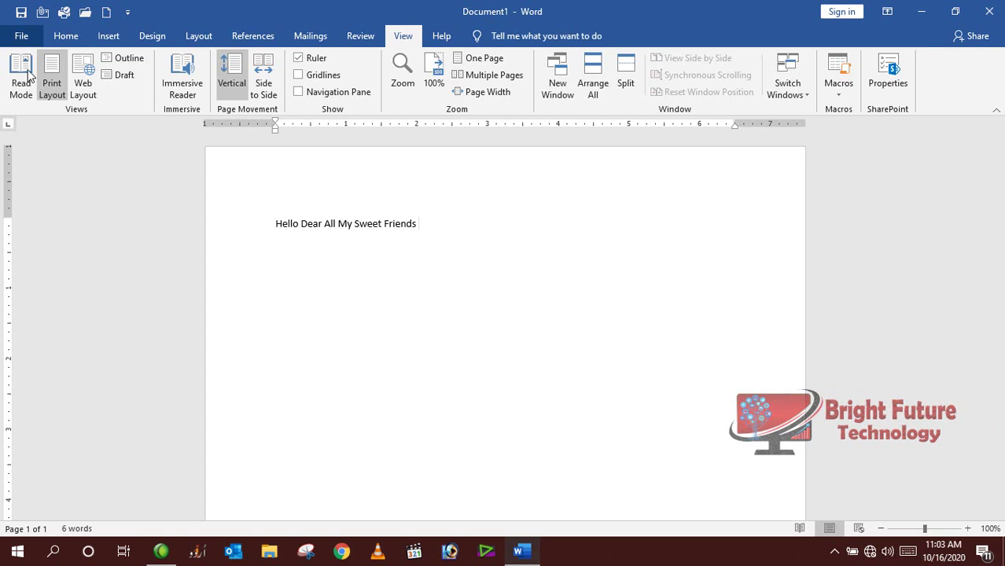
- Save the document to the Desktop as Hello Dear All My Sweet Friends in Word Document format
click(20, 17)
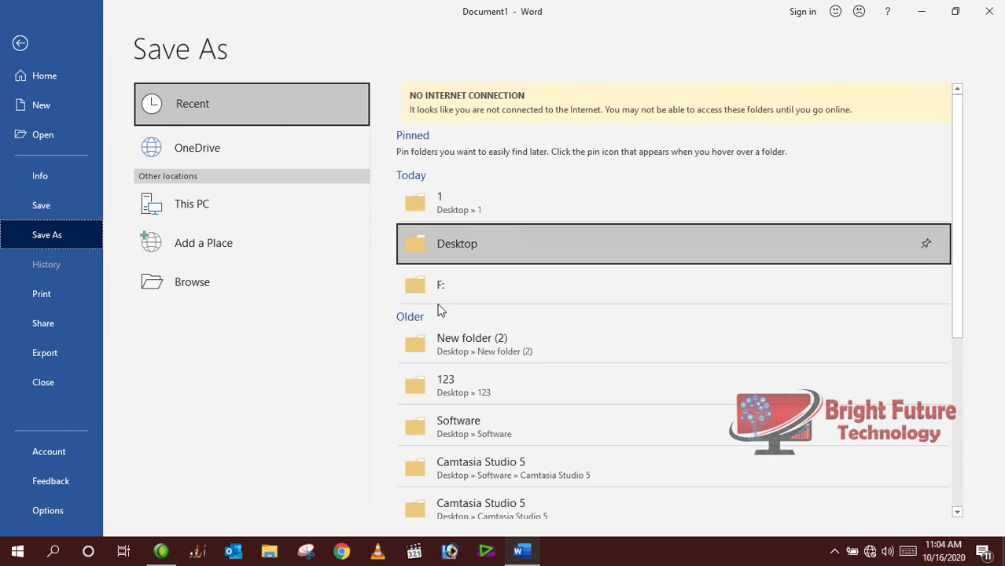
click(493, 245)
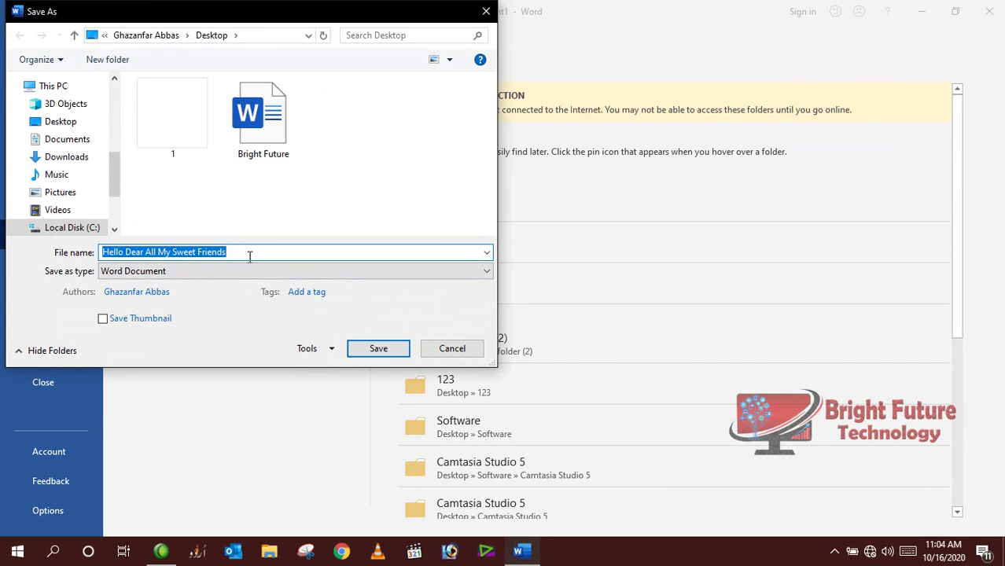
click(375, 356)
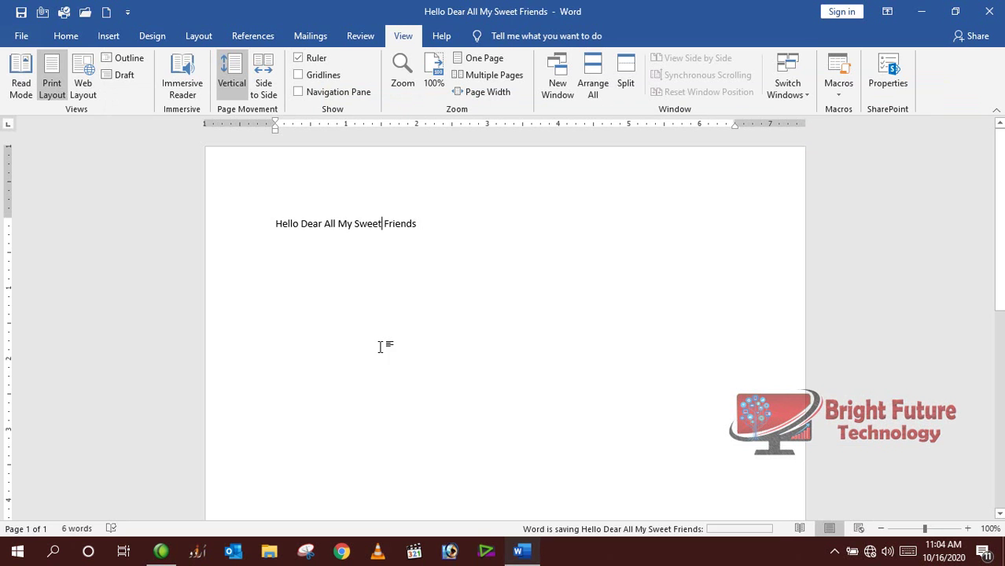